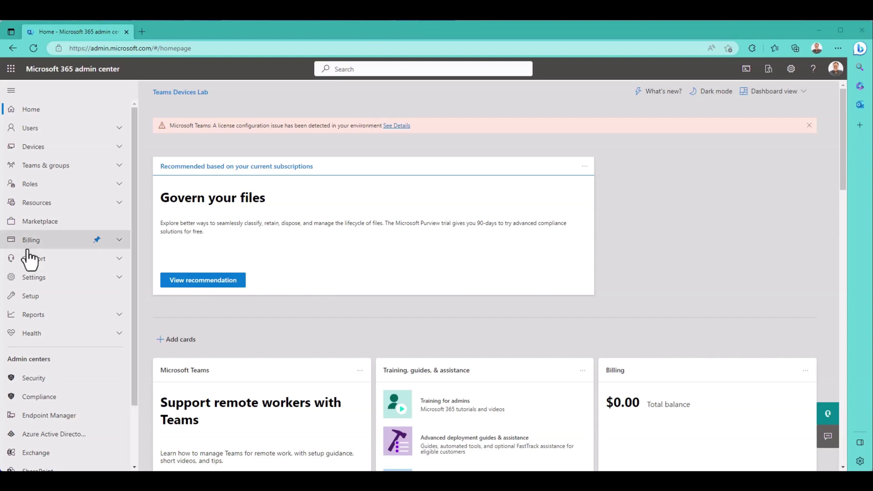
# Go to Setup's Advanced deployment guides & assistance and clear the Category filter
pyautogui.click(46, 301)
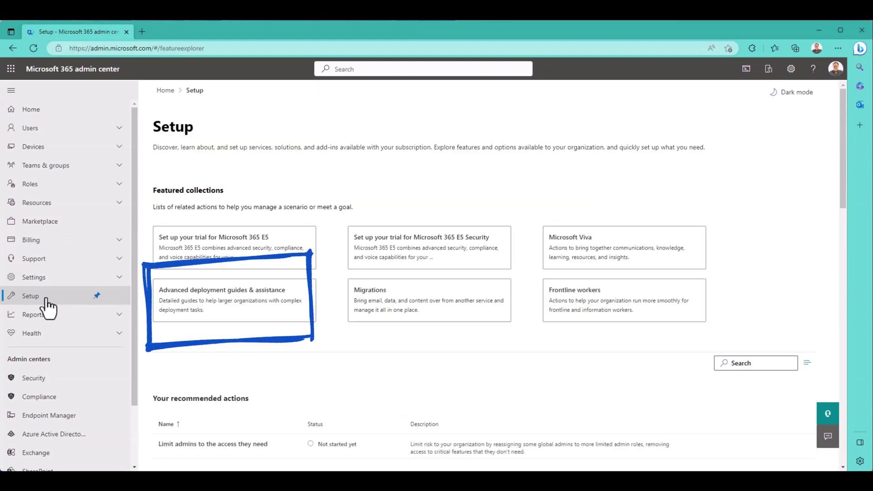
pyautogui.click(223, 312)
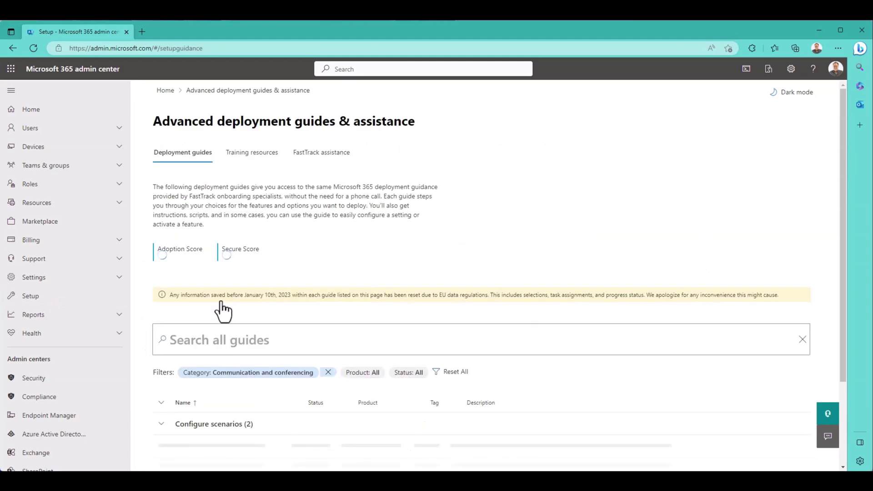
pyautogui.click(328, 372)
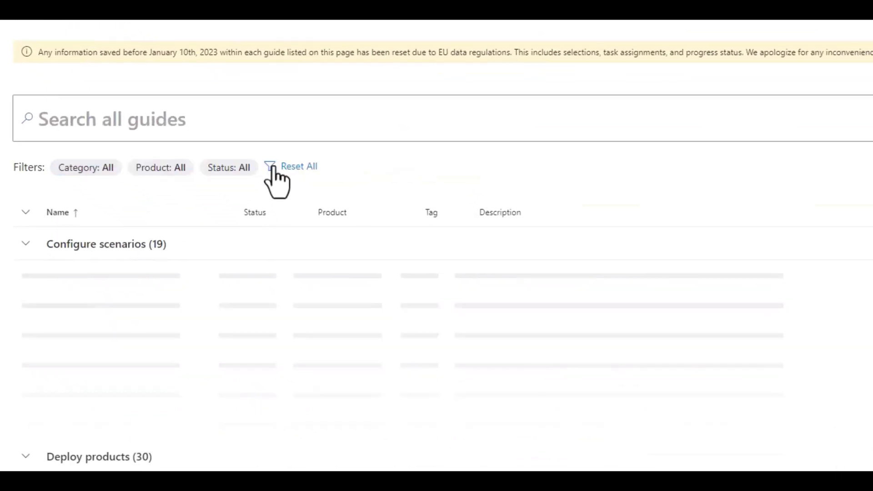
# Filter the guides to only Communication and conferencing, showing 2 scenario and 4 product guides
pyautogui.click(108, 172)
pyautogui.click(61, 198)
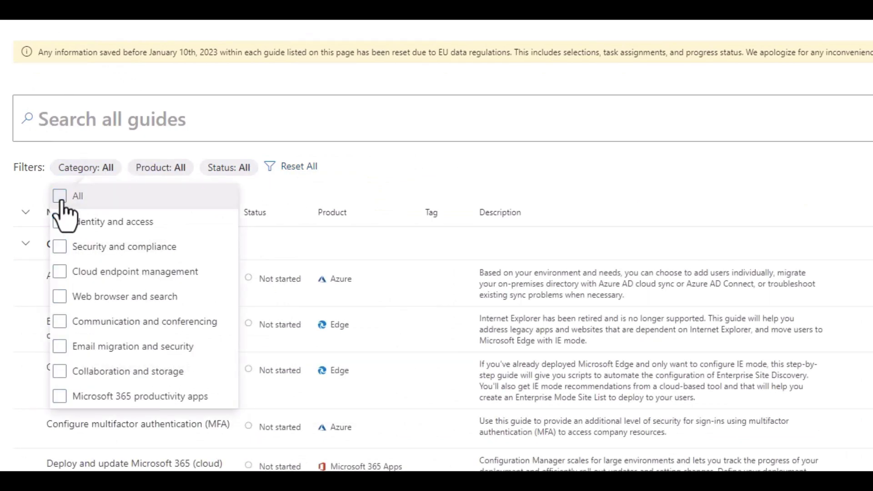
pyautogui.click(59, 322)
pyautogui.click(449, 233)
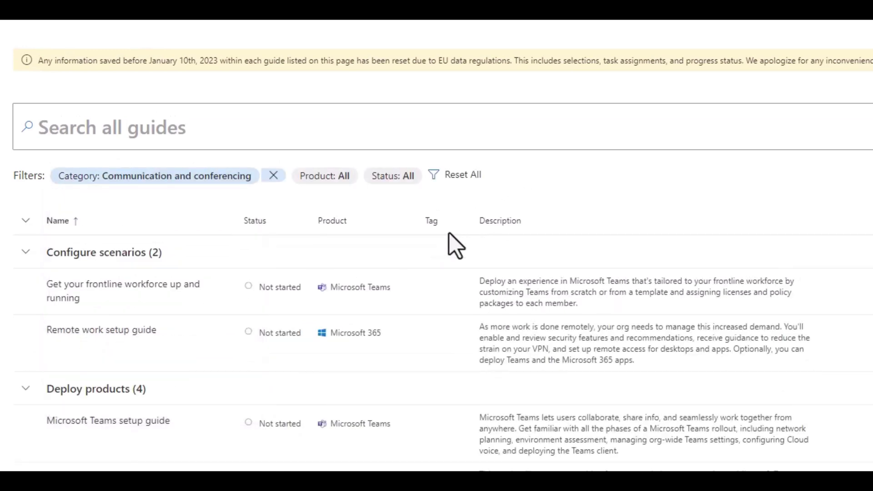
pyautogui.scroll(-2, 261, 264)
pyautogui.scroll(-2, 261, 264)
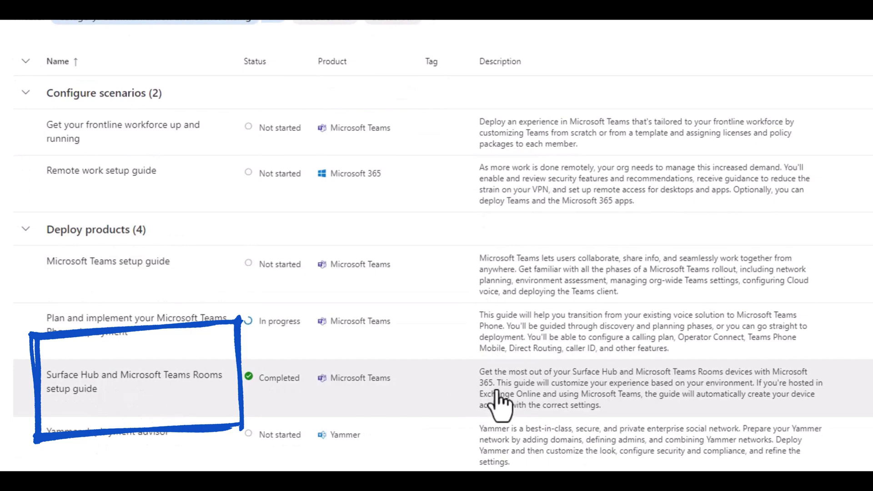
# Open the Surface Hub and Microsoft Teams Rooms setup guide, dismiss the callout, and pass Overview
pyautogui.click(182, 384)
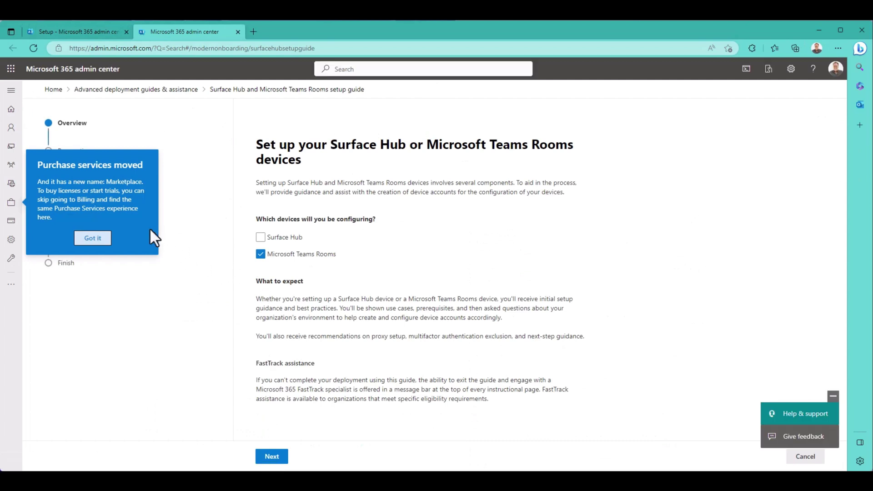
pyautogui.click(101, 243)
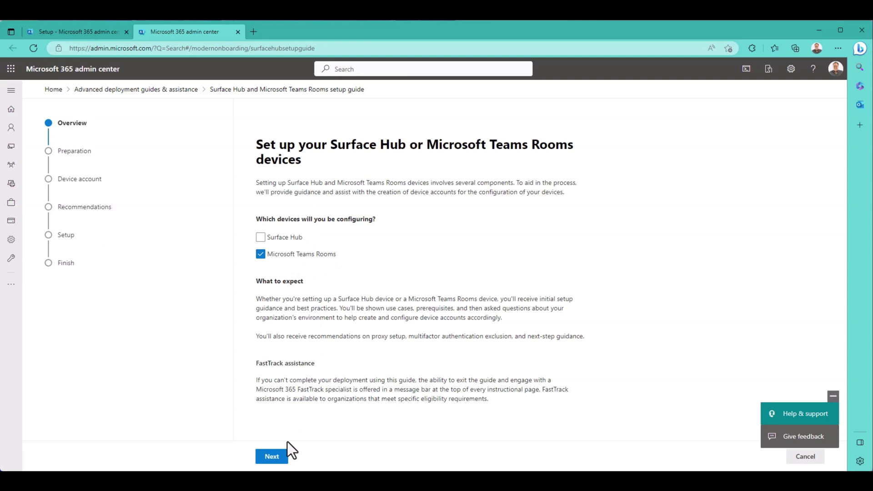
pyautogui.click(273, 457)
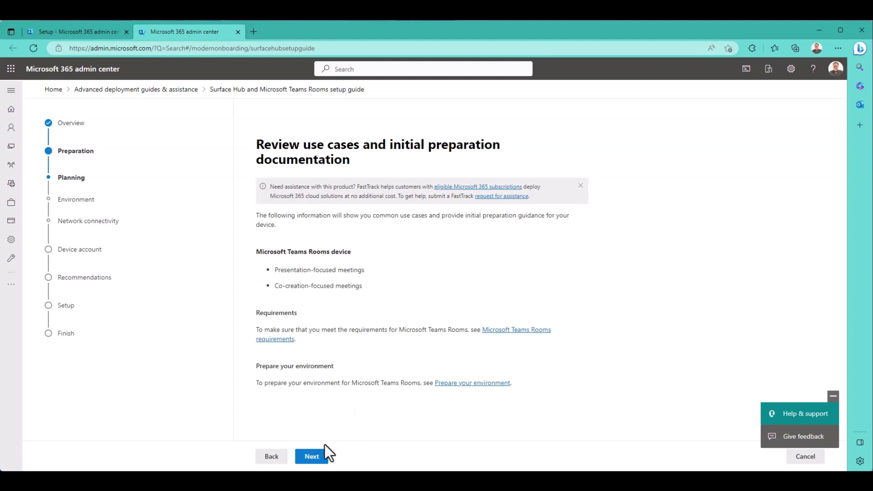
# Keep the default Planning and Environment answers and advance to the Network connectivity test step
pyautogui.click(317, 457)
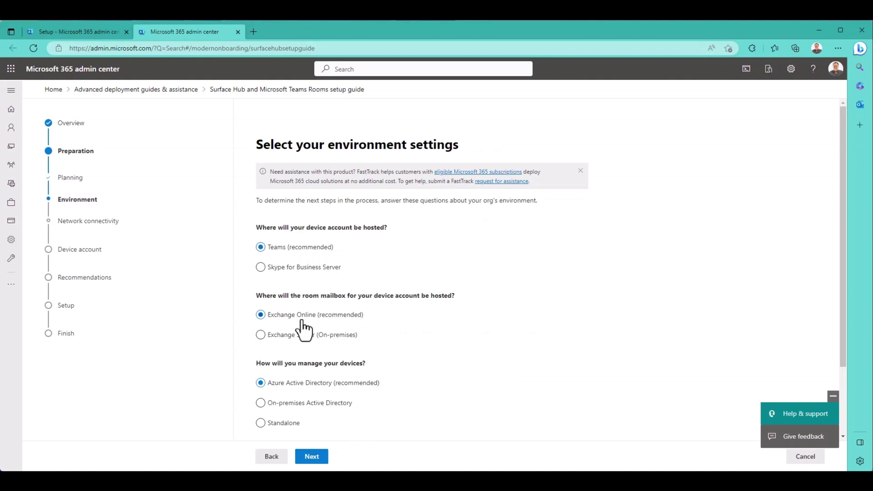
pyautogui.scroll(-1, 346, 343)
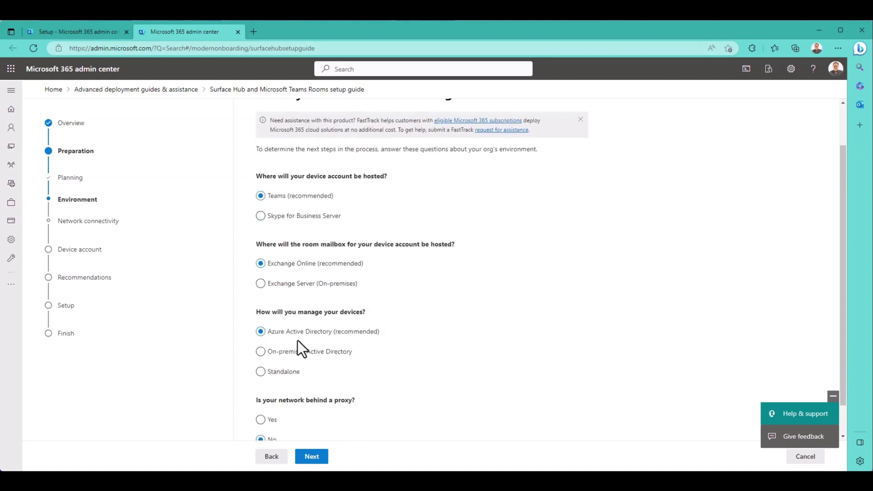
pyautogui.scroll(-1, 413, 336)
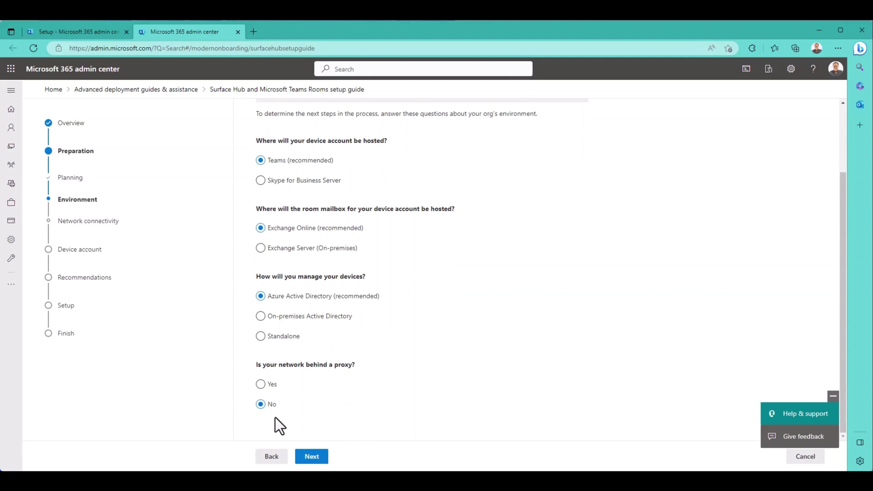
pyautogui.scroll(2, 343, 367)
pyautogui.scroll(-2, 343, 364)
pyautogui.click(315, 460)
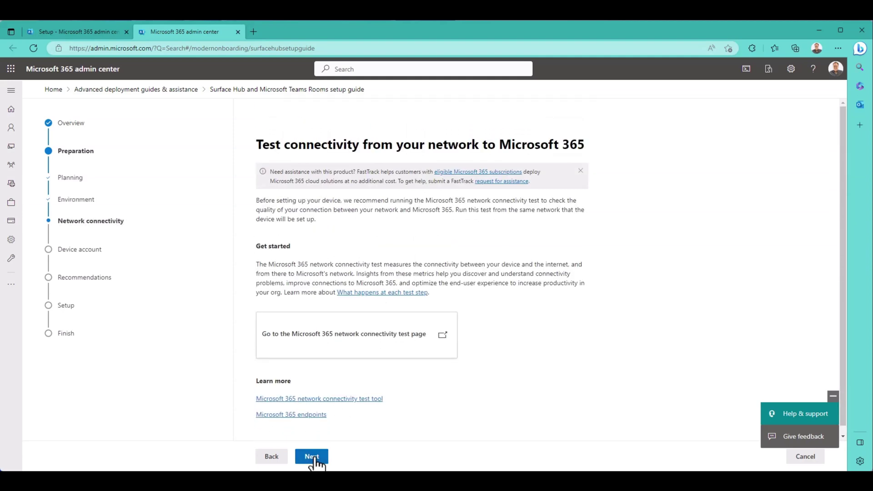
# Run the Microsoft 365 network connectivity test and open its downloaded device test file
pyautogui.click(390, 351)
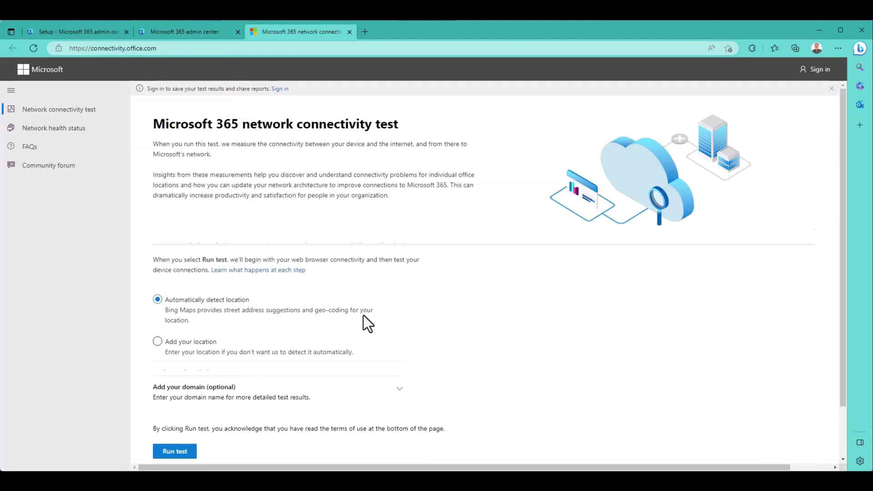
pyautogui.click(186, 455)
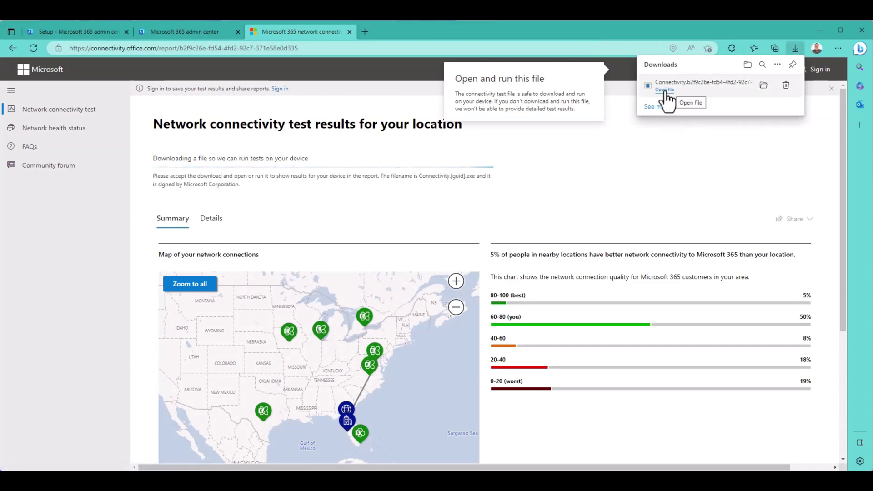
pyautogui.click(665, 90)
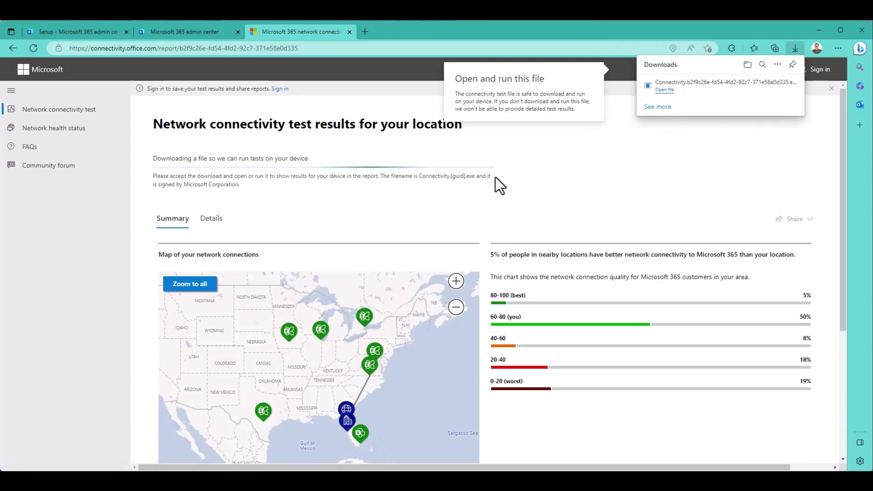
pyautogui.scroll(-3, 500, 239)
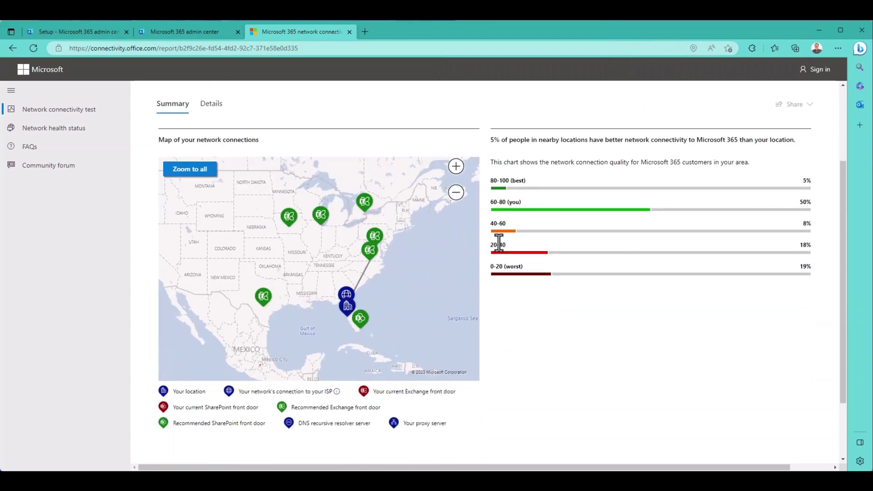
pyautogui.scroll(3, 501, 239)
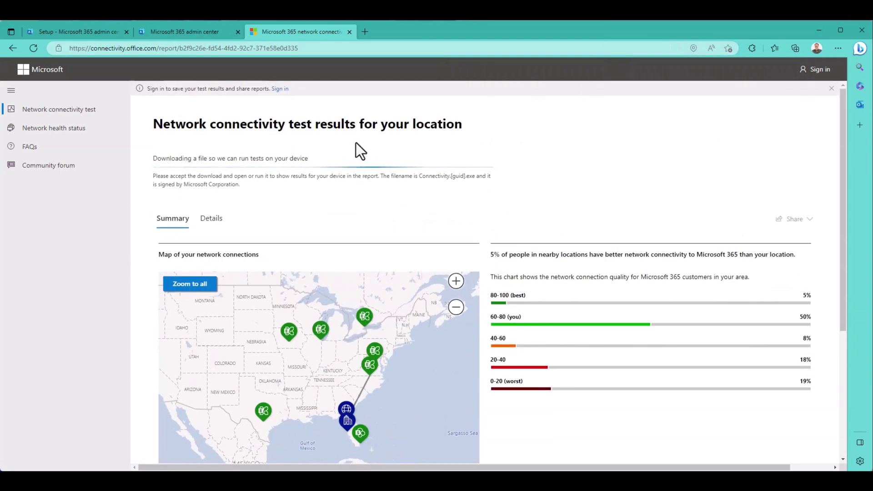
# Close the connectivity test and start a new device account, answering No to an existing account
pyautogui.click(350, 32)
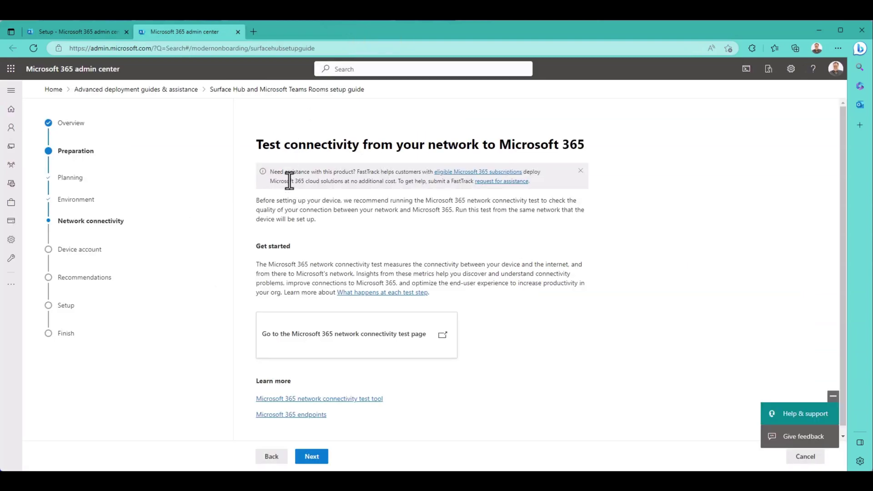
pyautogui.click(321, 460)
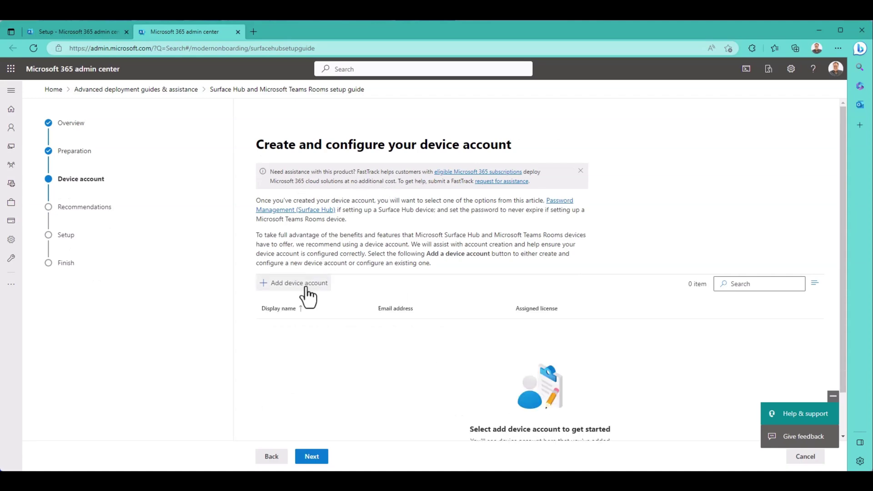
pyautogui.click(307, 293)
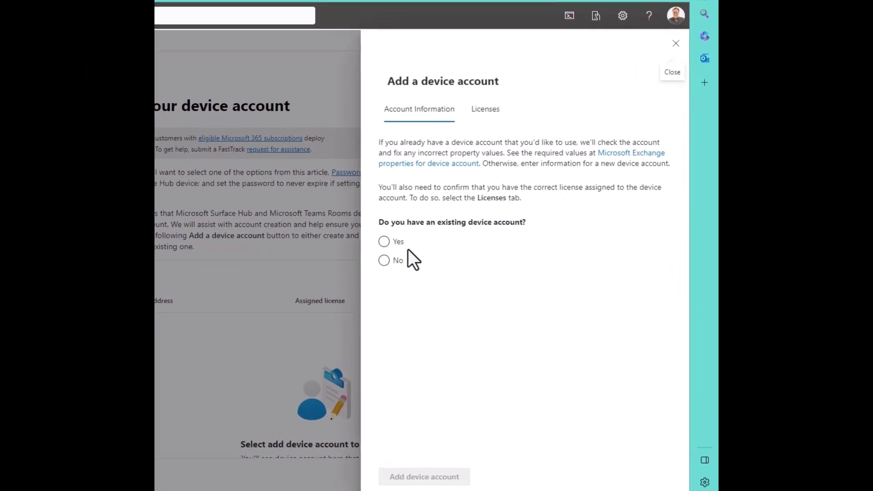
pyautogui.click(507, 270)
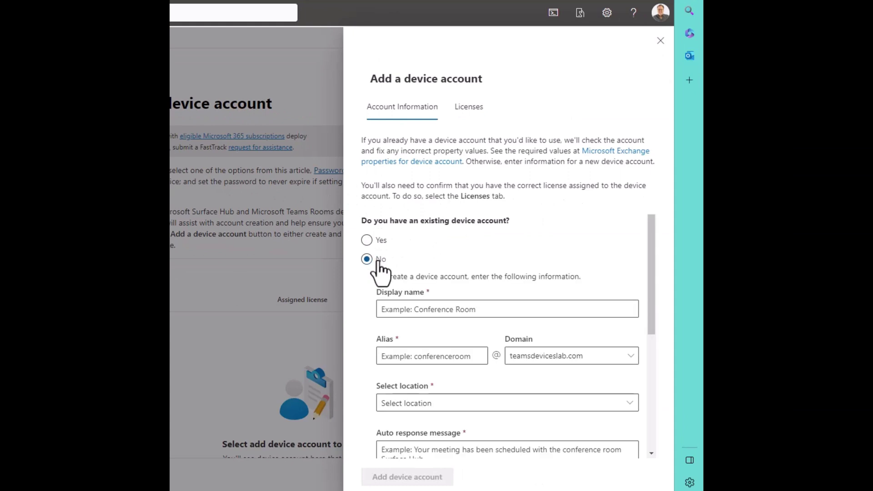
# Enter display name 'Conference Room 4' and alias 'mtr-tvw-conference4'
pyautogui.click(445, 309)
pyautogui.write('Conference Ro')
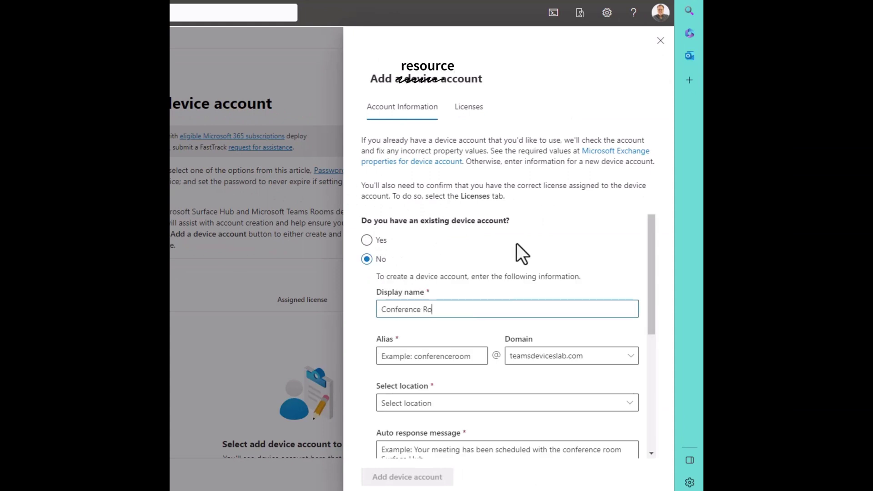
pyautogui.write('om 4')
pyautogui.click(459, 357)
pyautogui.write('Con')
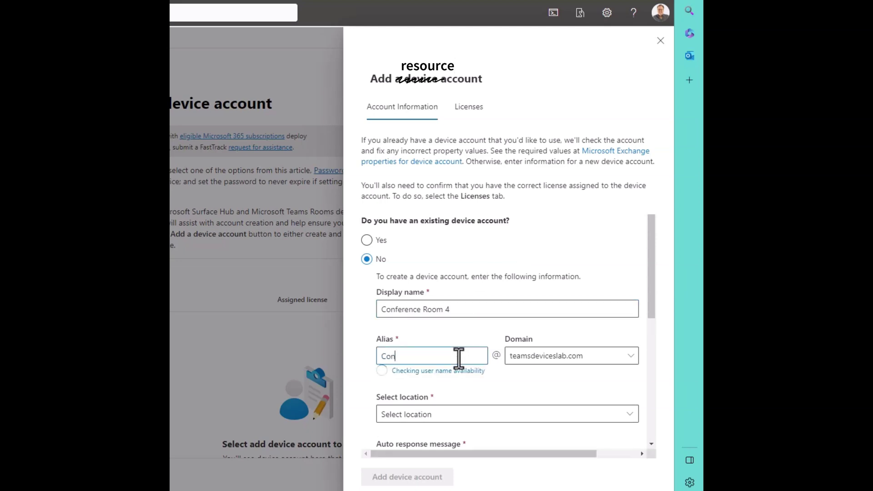
pyautogui.press('BackSpace')
pyautogui.press('BackSpace')
pyautogui.press('BackSpace')
pyautogui.write('mtr-tvw-conference4')
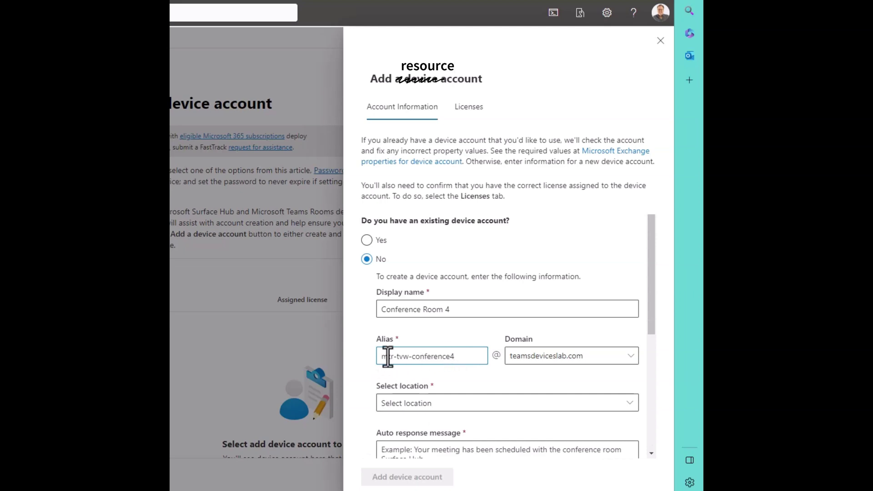
pyautogui.moveTo(382, 358); pyautogui.dragTo(399, 358)
pyautogui.click(398, 358)
pyautogui.click(409, 358)
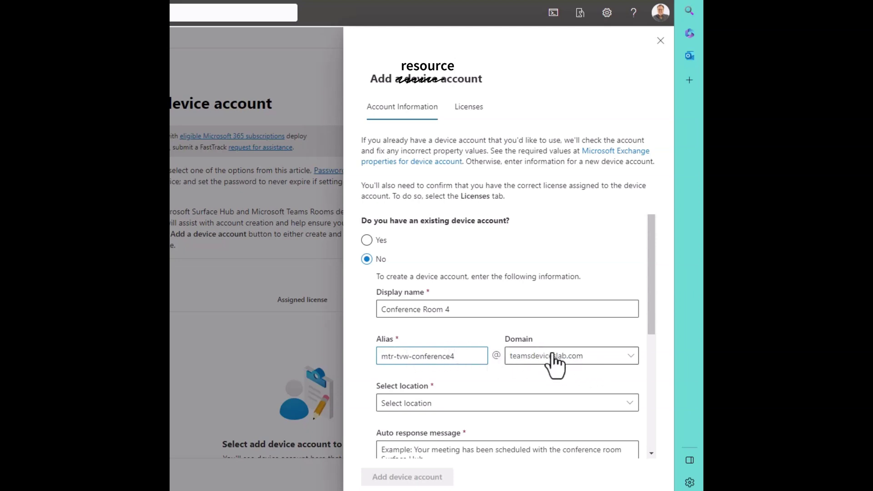
# Set the room location to United States
pyautogui.click(511, 402)
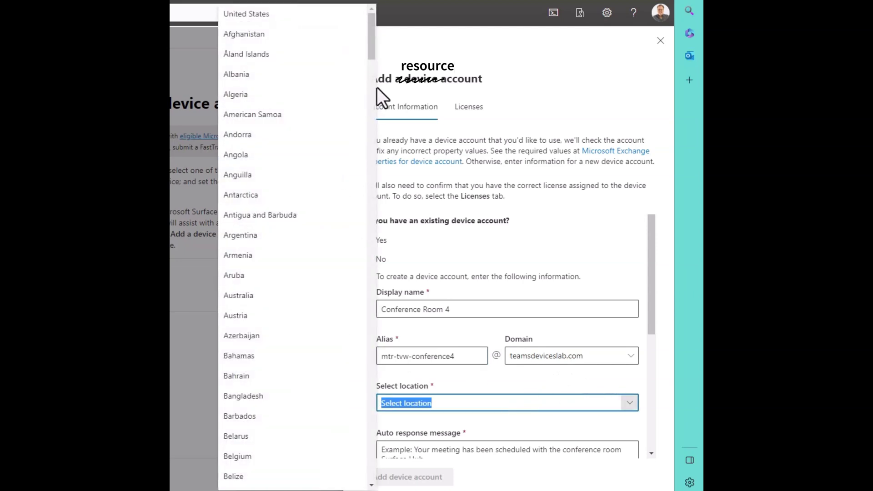
pyautogui.click(304, 18)
pyautogui.scroll(-4, 553, 306)
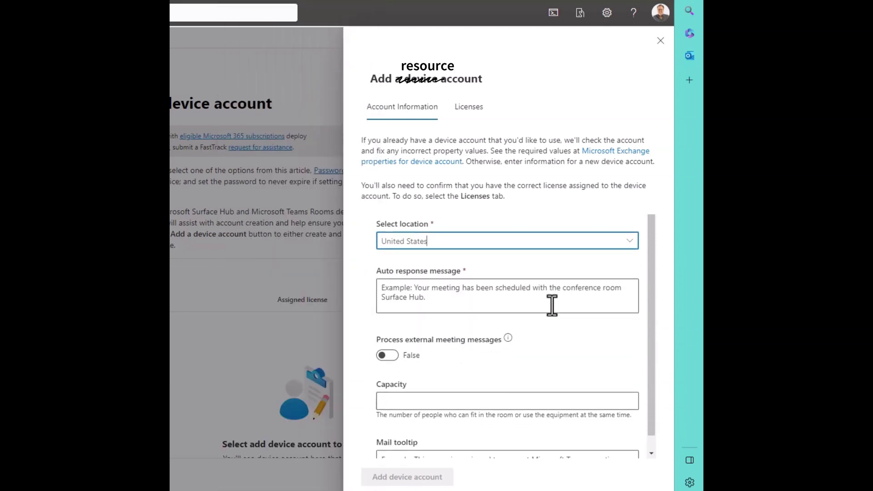
# Add the Teams Rooms auto response message and set Process external meeting messages to True
pyautogui.click(471, 291)
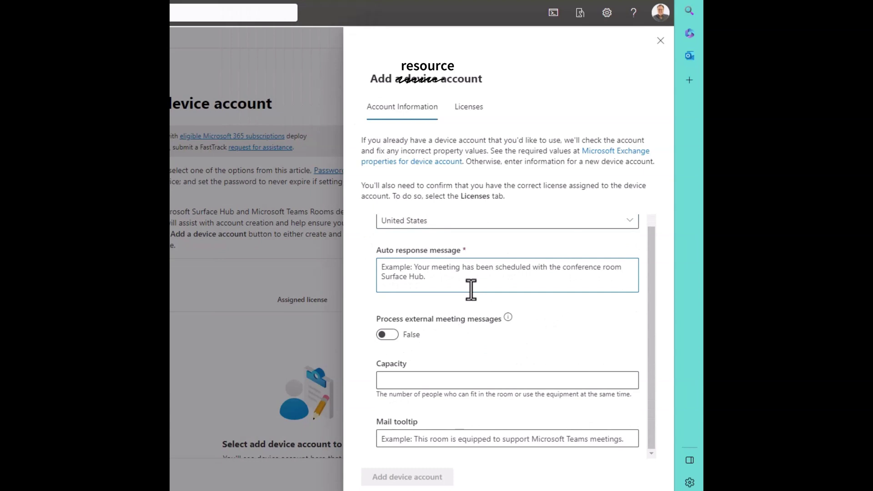
pyautogui.write('This m')
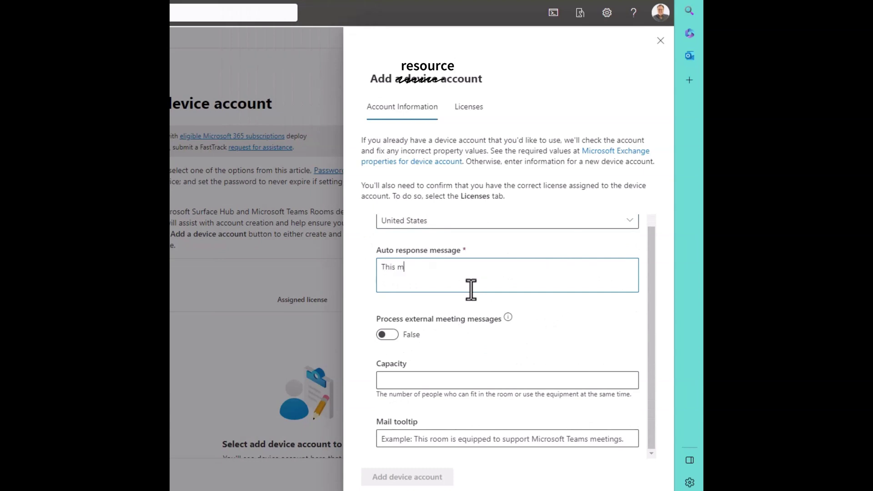
pyautogui.write('eeting room is equipped')
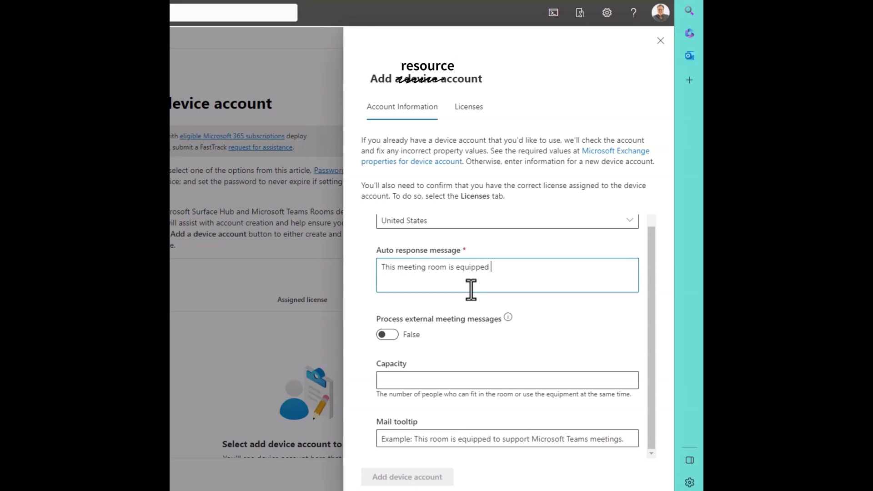
pyautogui.write(' with Teams Rooms. Be sure to')
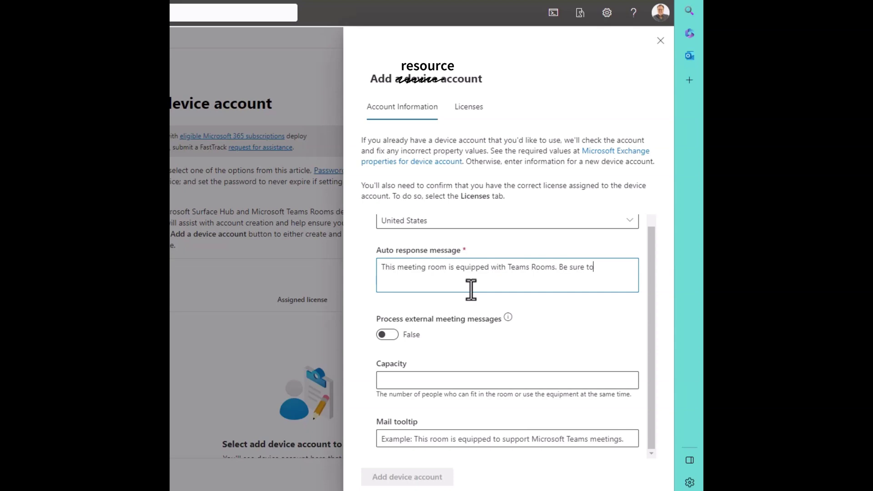
pyautogui.write(' make this meeting invi')
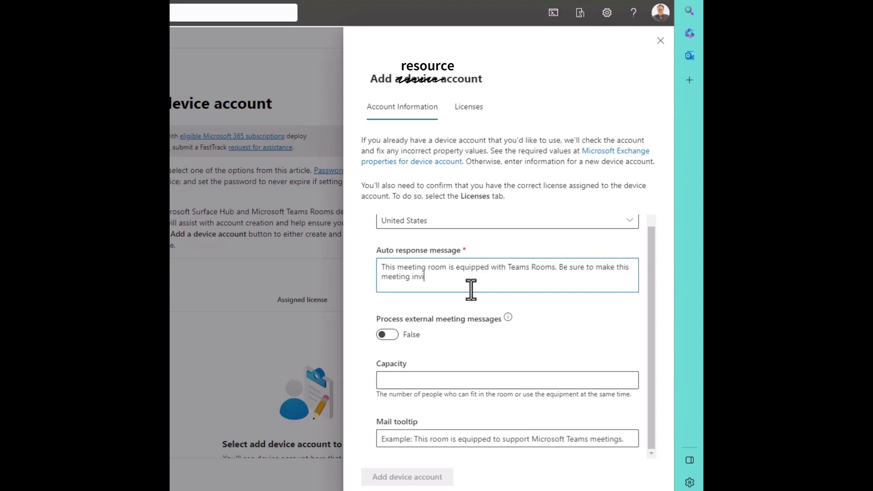
pyautogui.write('te a Teamss meeting enabled invite.')
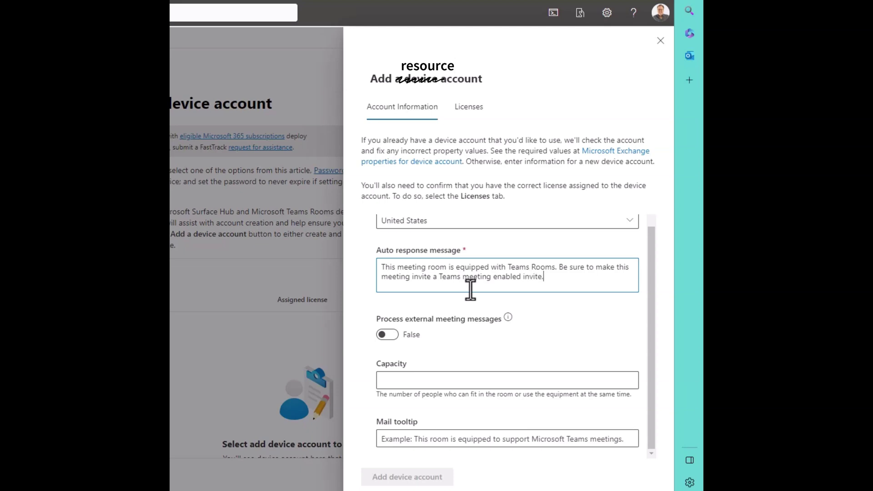
pyautogui.click(391, 341)
pyautogui.click(391, 339)
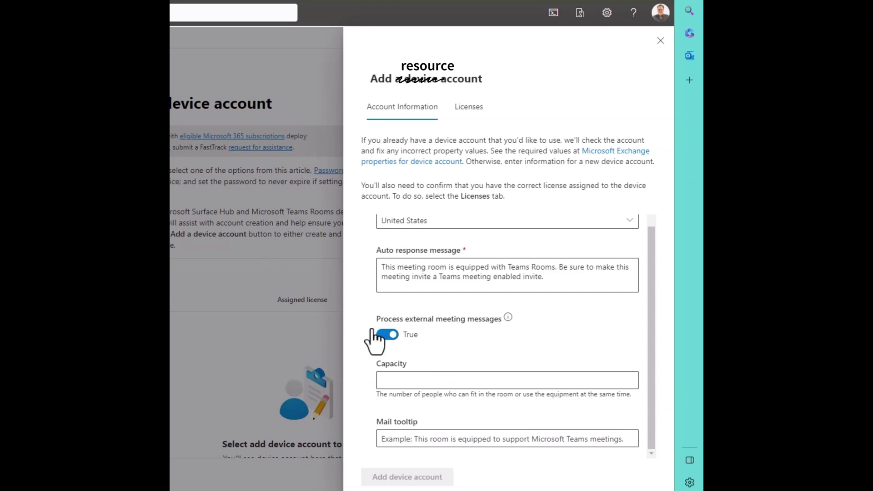
# Set capacity to 4 and type the mail tooltip 'This rrom is Teams Rooms enabled.'
pyautogui.click(457, 381)
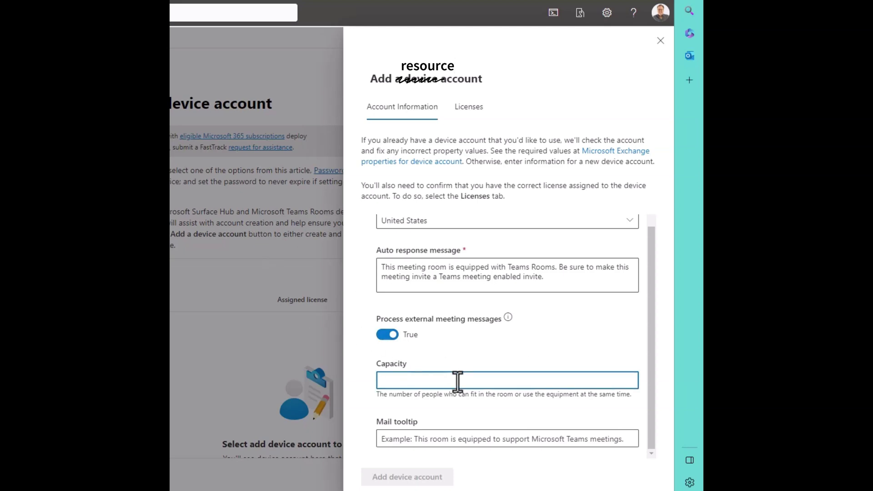
pyautogui.write('4')
pyautogui.click(464, 439)
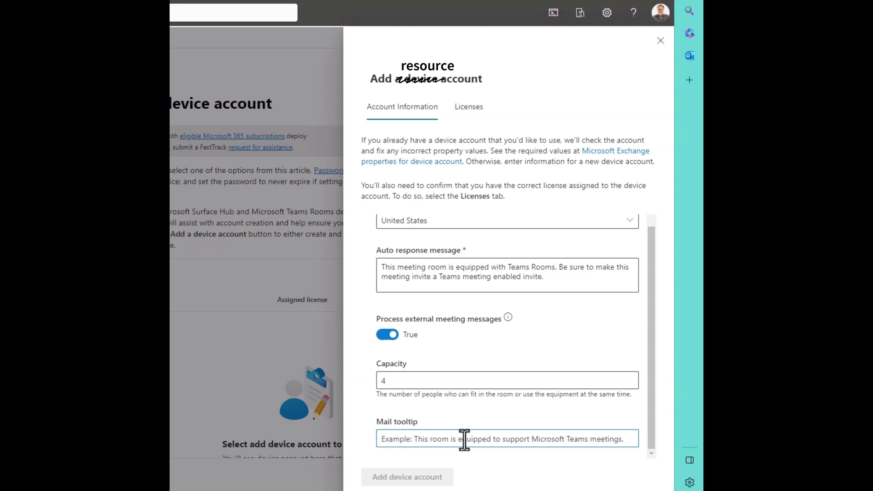
pyautogui.write('This rrom is')
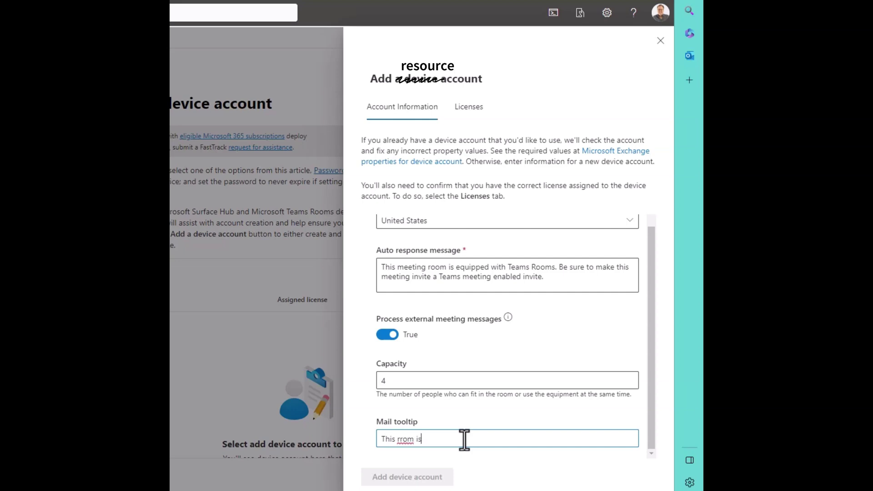
pyautogui.write(' Teams RToo')
pyautogui.write('oom')
pyautogui.press('BackSpace')
pyautogui.write('s enabled.')
# Correct 'rrom' to 'room' so the tooltip reads 'This room is Teams Rooms enabled.'
pyautogui.rightClick(406, 439)
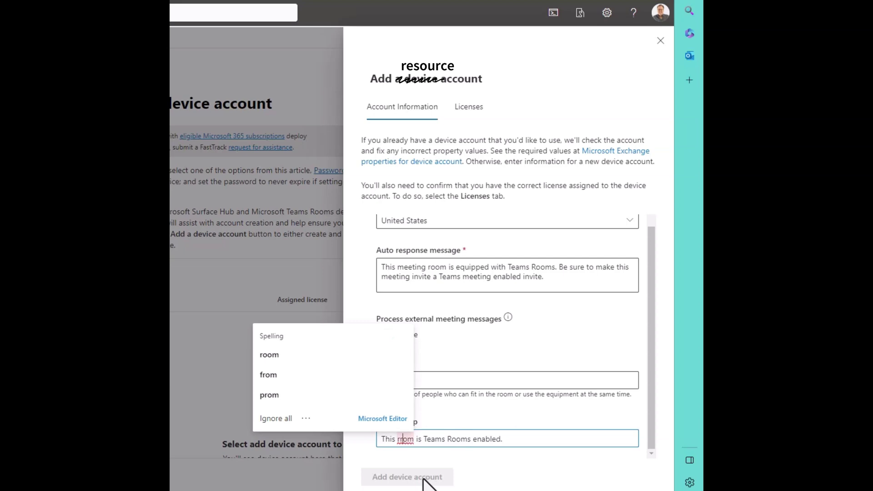
pyautogui.press('BackSpace')
pyautogui.write('o')
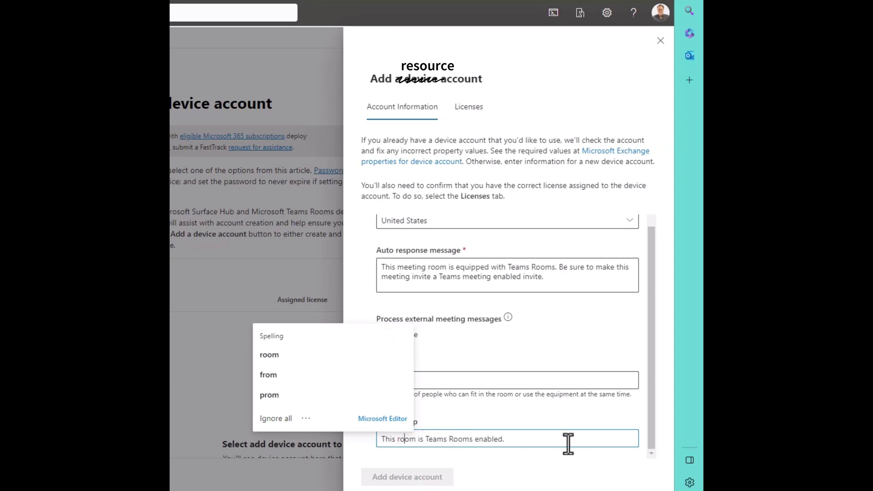
pyautogui.click(494, 464)
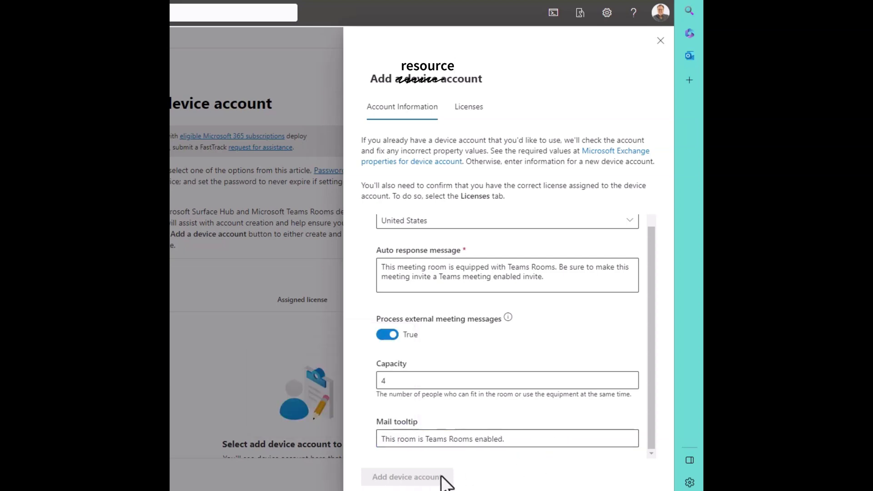
# Give Conference Room 4 the Microsoft Teams Rooms Basic licence and submit it via Add device account
pyautogui.scroll(4, 573, 337)
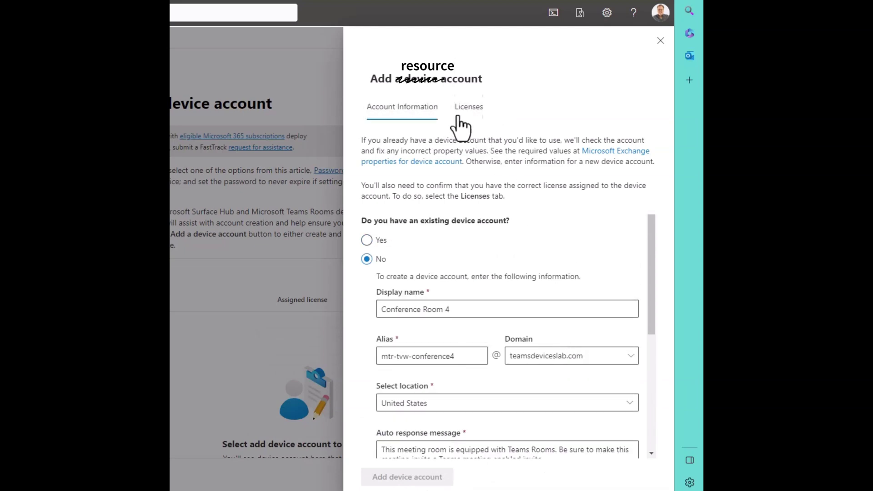
pyautogui.click(460, 115)
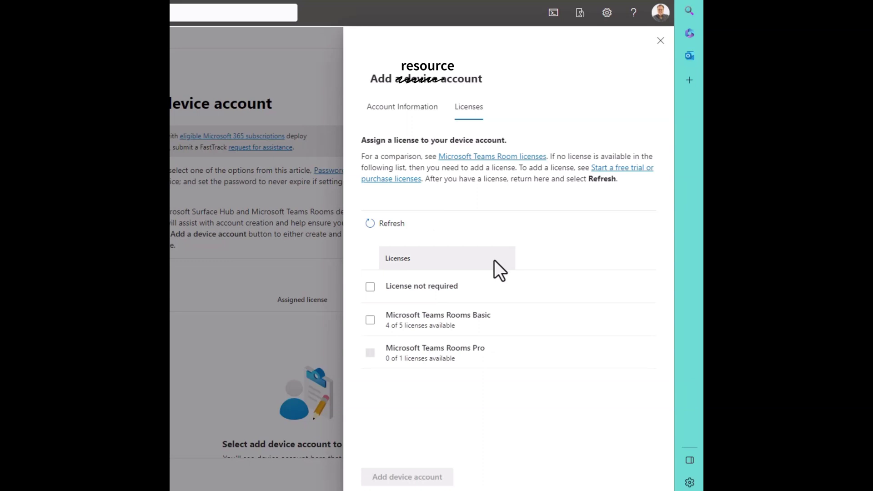
pyautogui.click(370, 320)
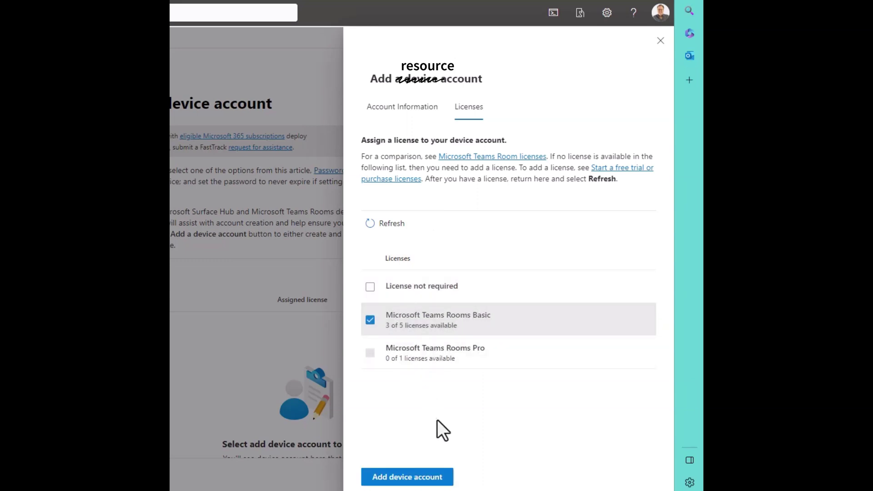
pyautogui.click(416, 479)
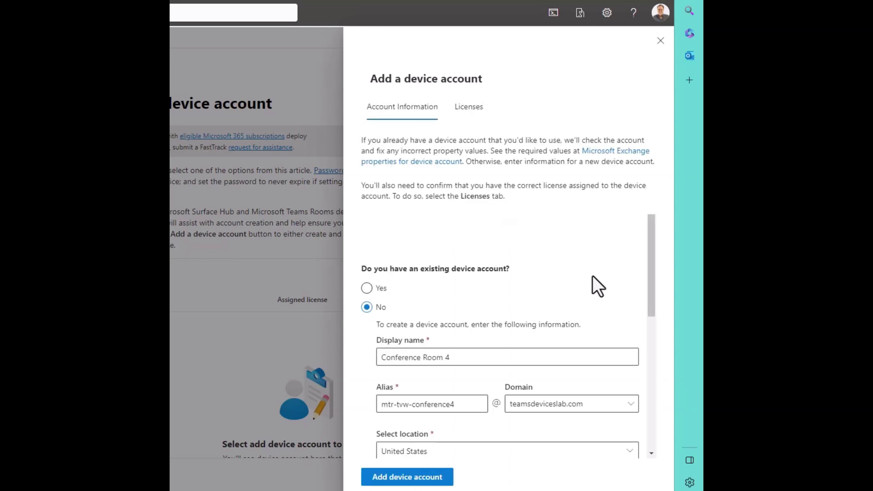
pyautogui.scroll(-5, 699, 284)
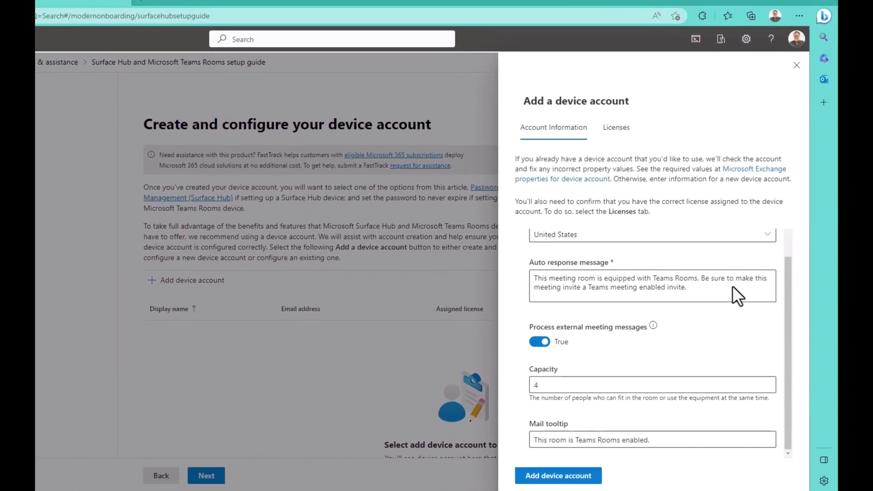
# Resubmit the device account, then cancel an accidental close to keep the form open
pyautogui.click(514, 476)
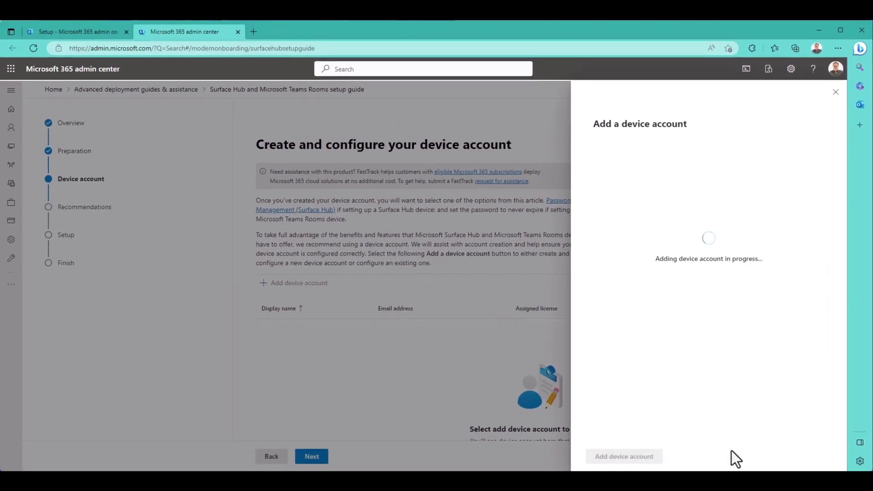
pyautogui.scroll(-5, 722, 281)
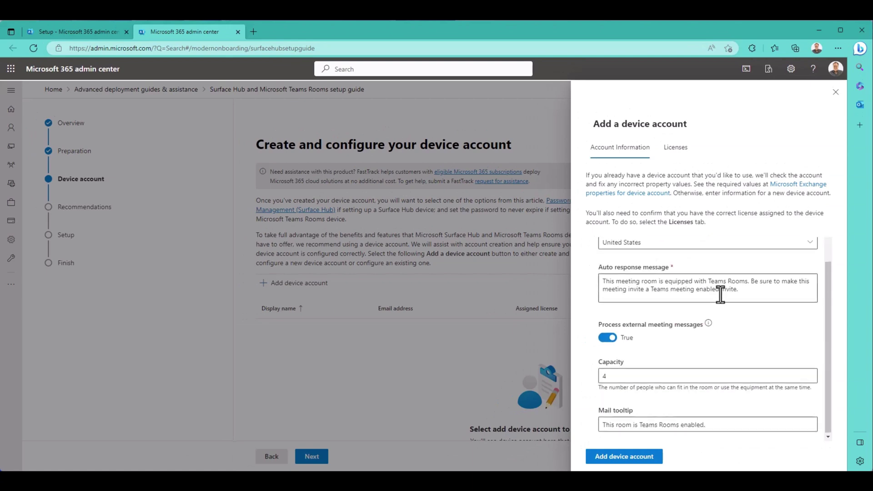
pyautogui.scroll(5, 722, 332)
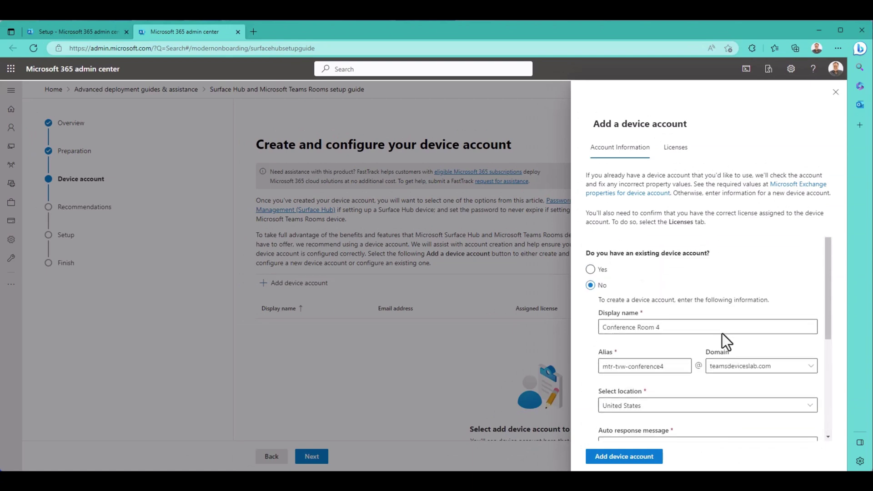
pyautogui.click(837, 92)
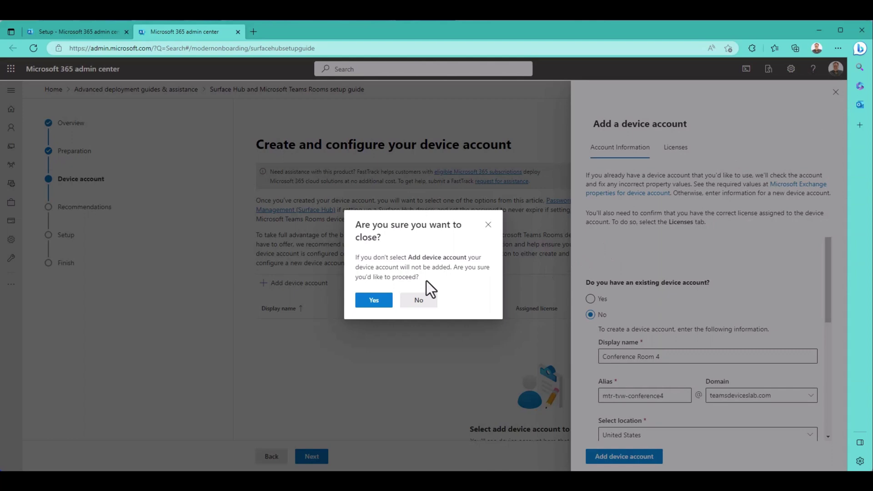
pyautogui.click(490, 231)
pyautogui.scroll(-5, 673, 291)
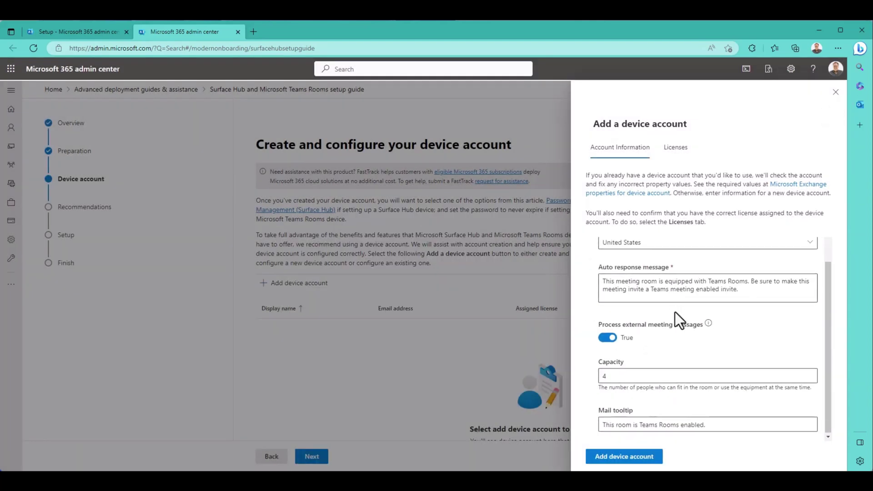
# Recheck the Teams Rooms Basic licence, submit the account, and close the panel confirming Yes
pyautogui.click(624, 456)
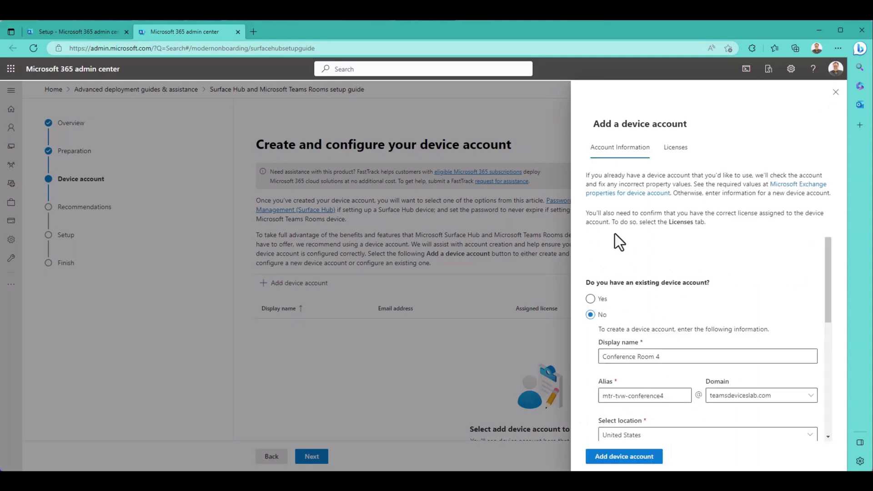
pyautogui.scroll(-4, 722, 296)
pyautogui.scroll(4, 721, 300)
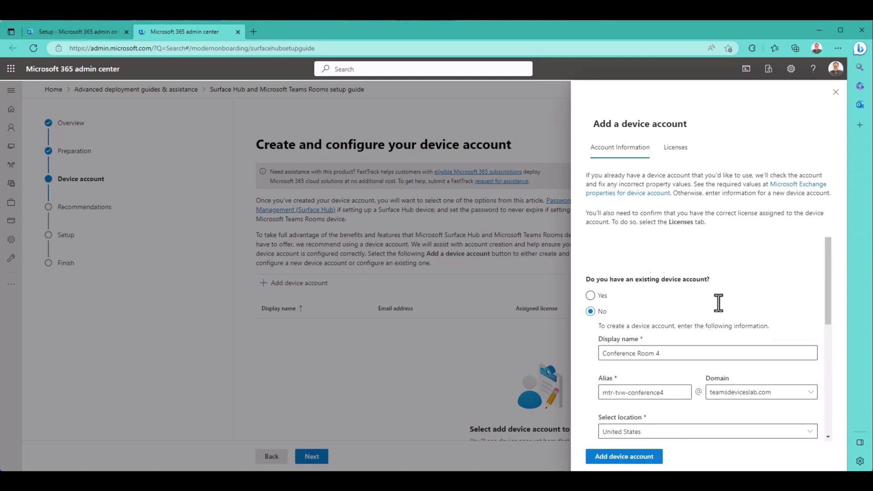
pyautogui.scroll(-4, 719, 303)
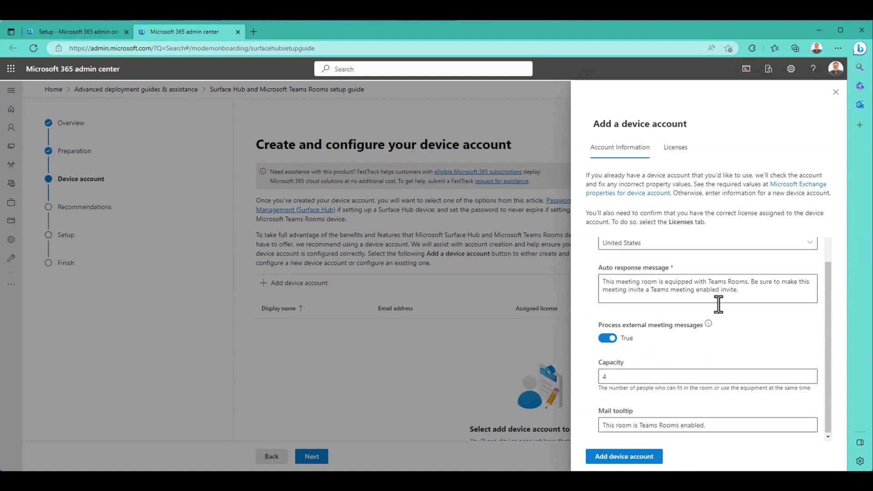
pyautogui.scroll(4, 715, 338)
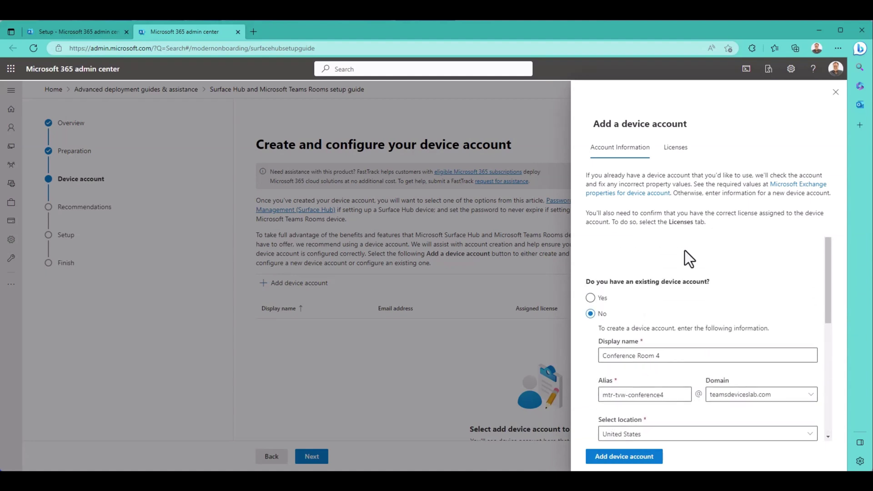
pyautogui.click(676, 149)
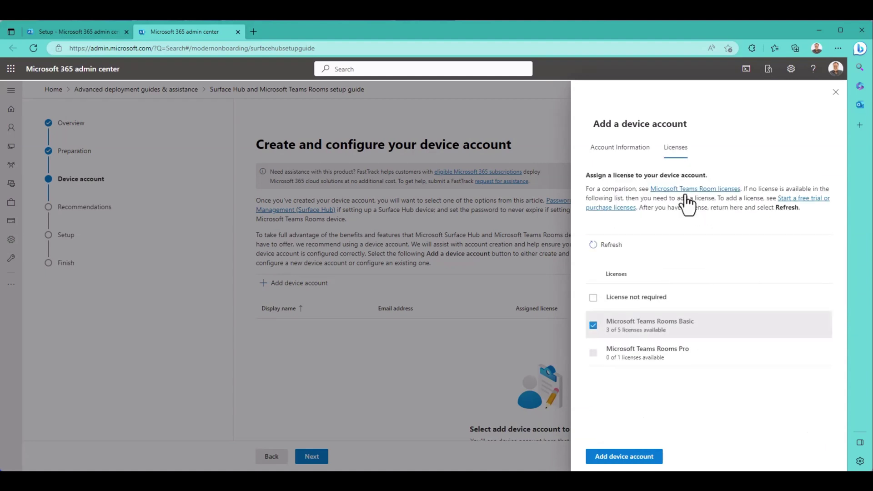
pyautogui.click(636, 457)
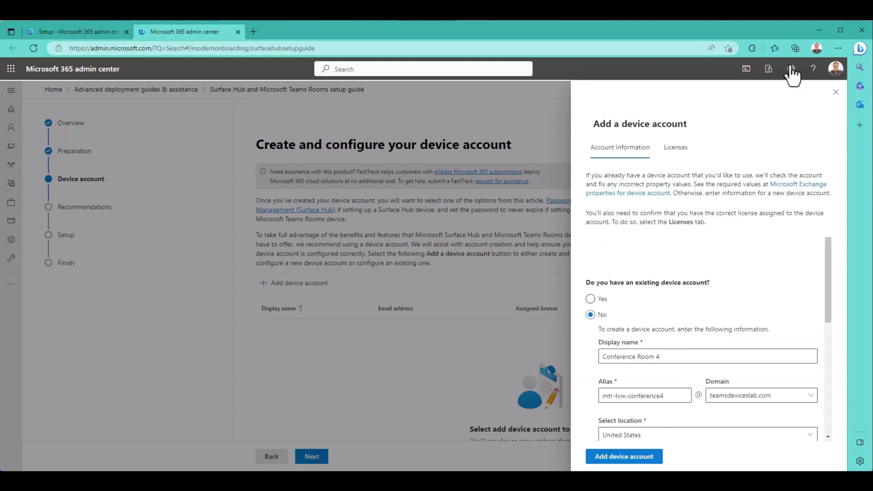
pyautogui.click(836, 93)
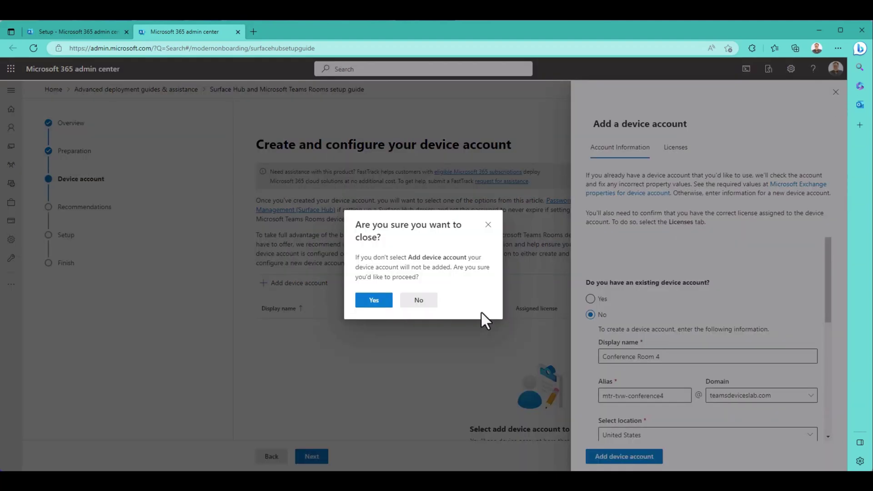
pyautogui.click(374, 301)
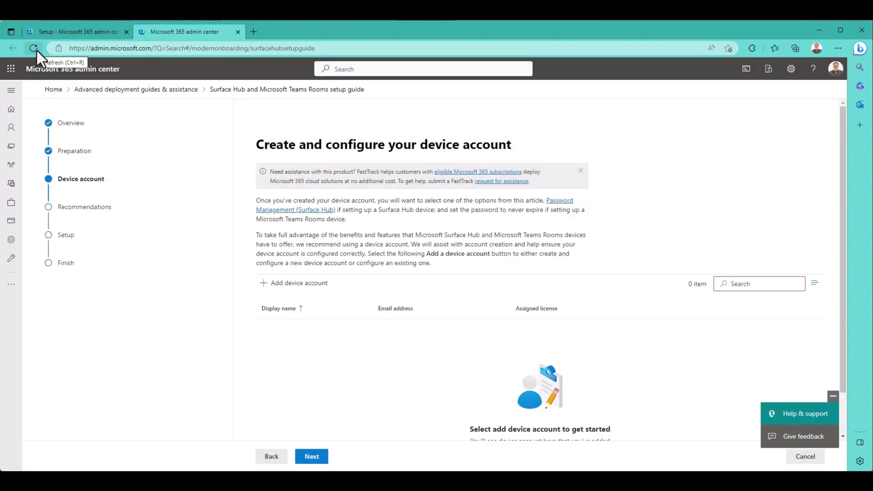
# Advance to Recommendations, read the MFA exclusion advice, then move on to Set up your device
pyautogui.click(311, 461)
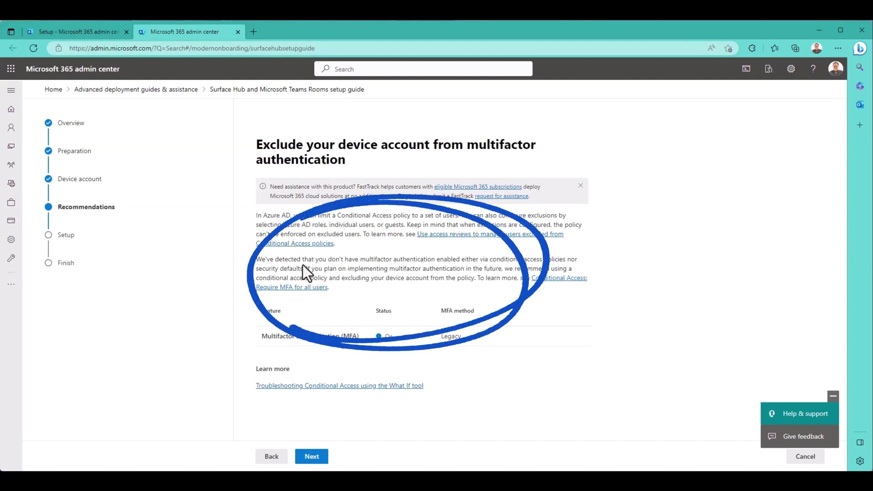
pyautogui.moveTo(297, 260); pyautogui.dragTo(381, 259)
pyautogui.click(505, 257)
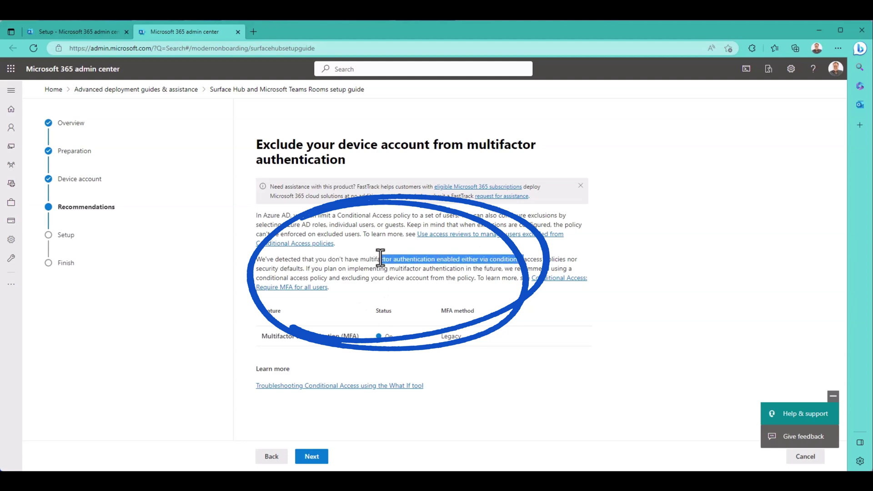
pyautogui.click(332, 268)
pyautogui.moveTo(318, 268)
pyautogui.mouseDown()
pyautogui.moveTo(511, 268)
pyautogui.moveTo(345, 268)
pyautogui.mouseUp()
pyautogui.click(479, 268)
pyautogui.click(348, 268)
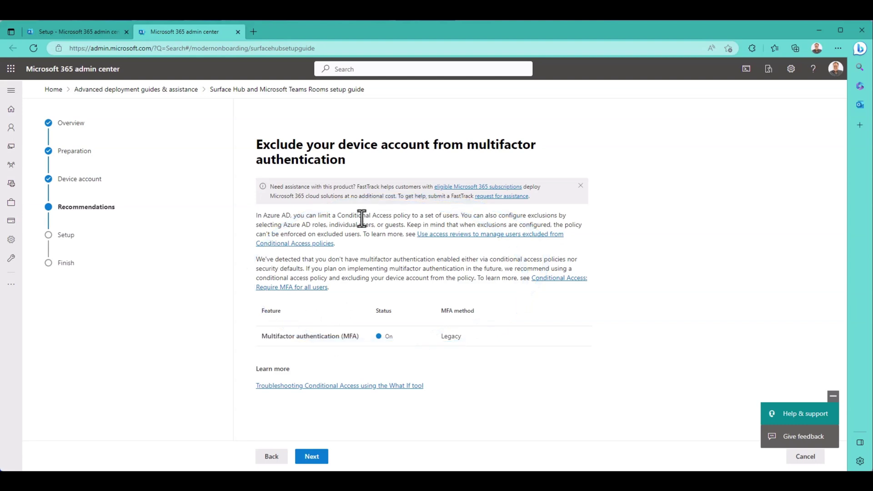
pyautogui.click(312, 460)
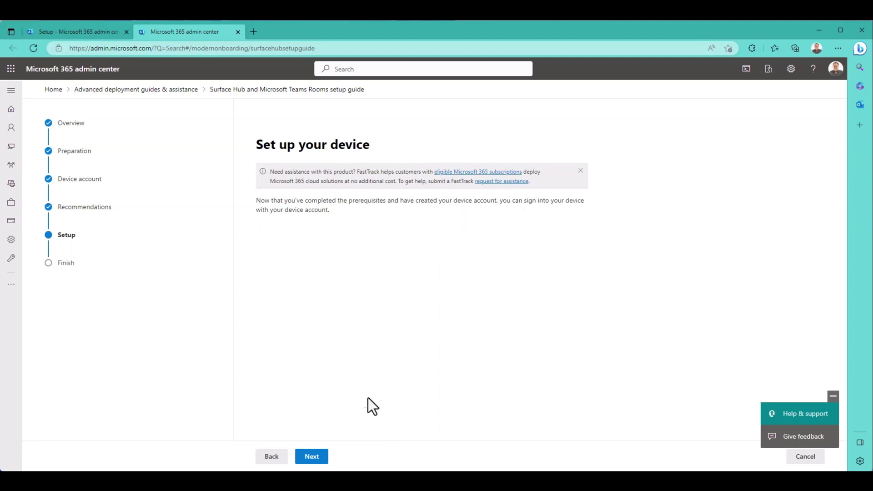
# Finish the Teams Rooms setup guide with Next and Done, returning to Home
pyautogui.click(313, 459)
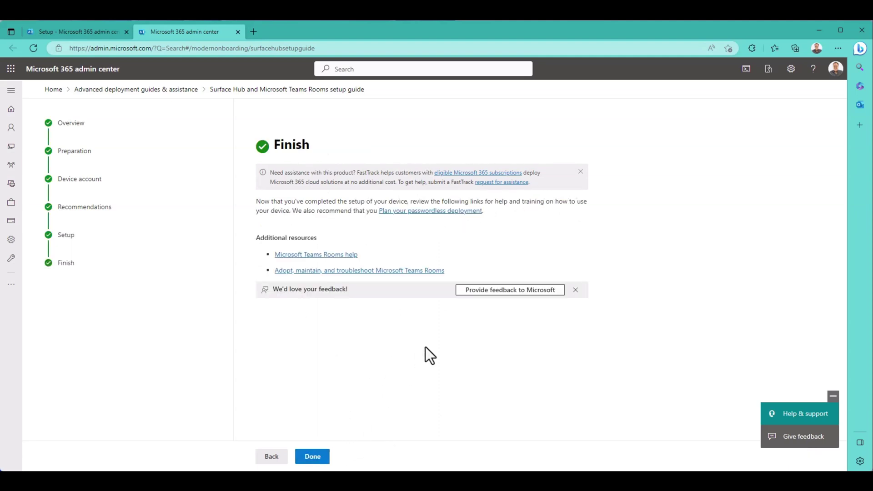
pyautogui.click(314, 456)
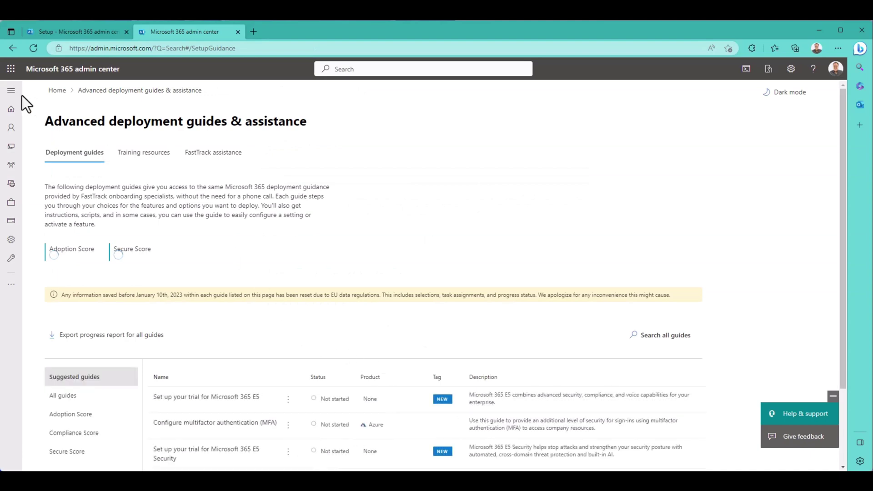
pyautogui.click(11, 110)
# Open Users > Active users and locate Conference Room 4 with its Teams Rooms Basic licence
pyautogui.click(11, 131)
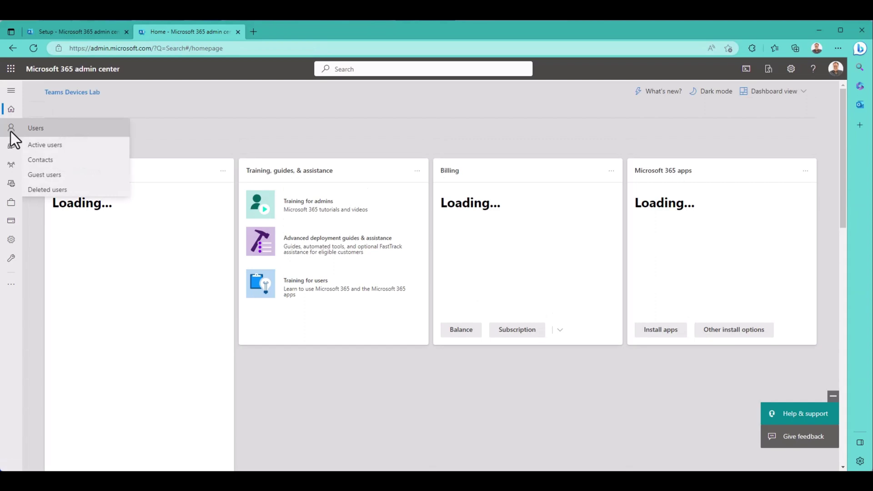
pyautogui.click(50, 144)
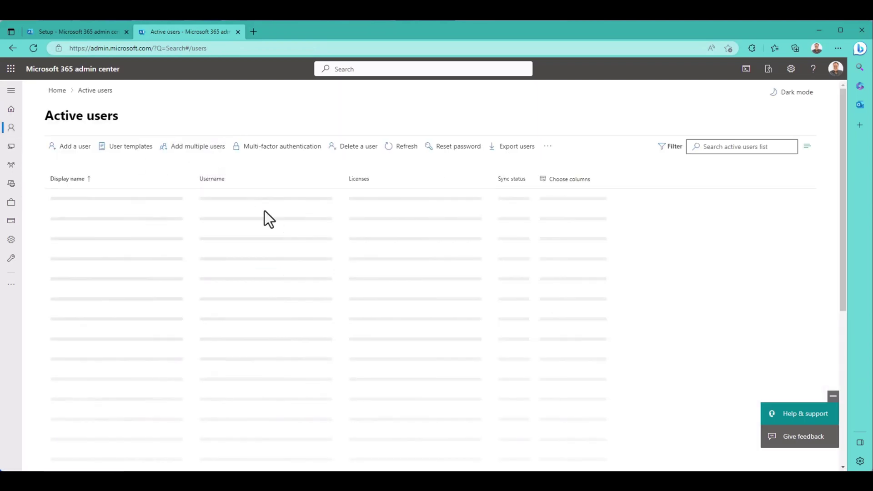
pyautogui.scroll(-6, 203, 250)
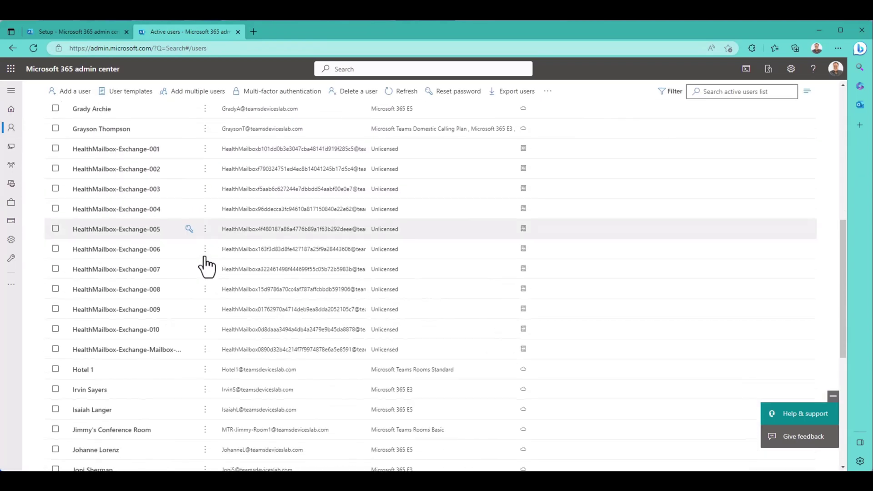
pyautogui.scroll(5, 205, 263)
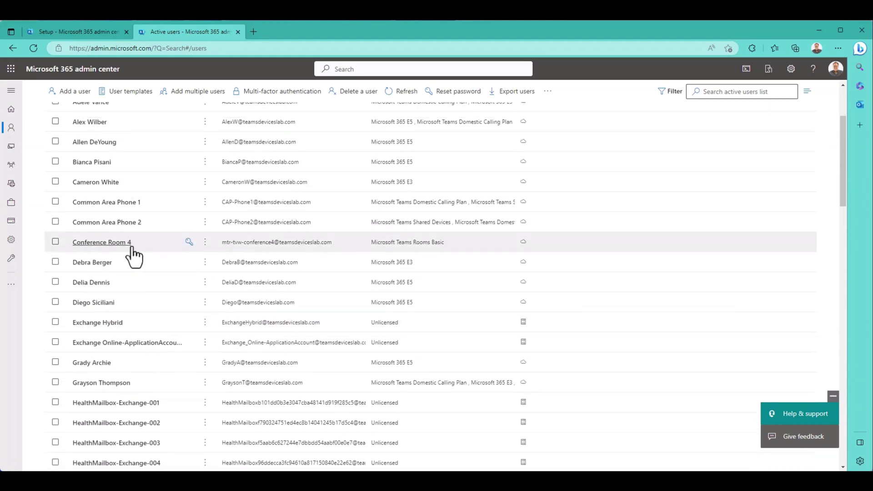
# Reset the Conference Room 4 account password to a new strong password
pyautogui.click(189, 242)
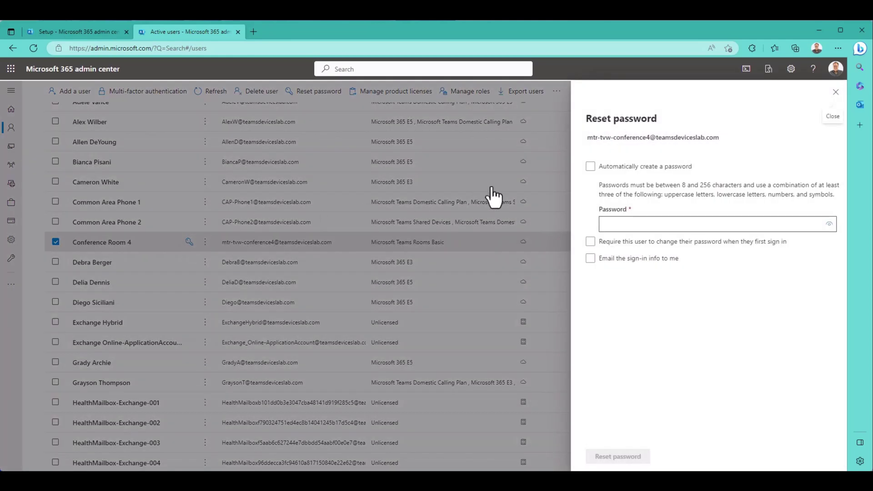
pyautogui.click(642, 222)
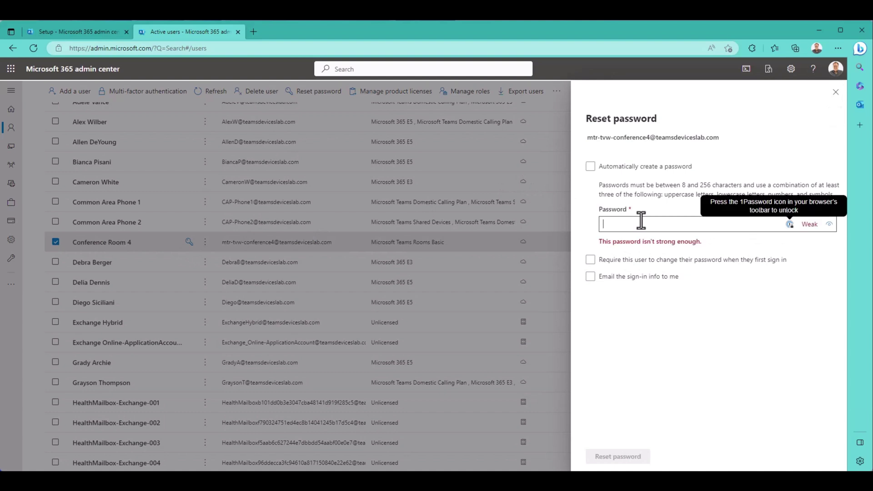
pyautogui.write('•••')
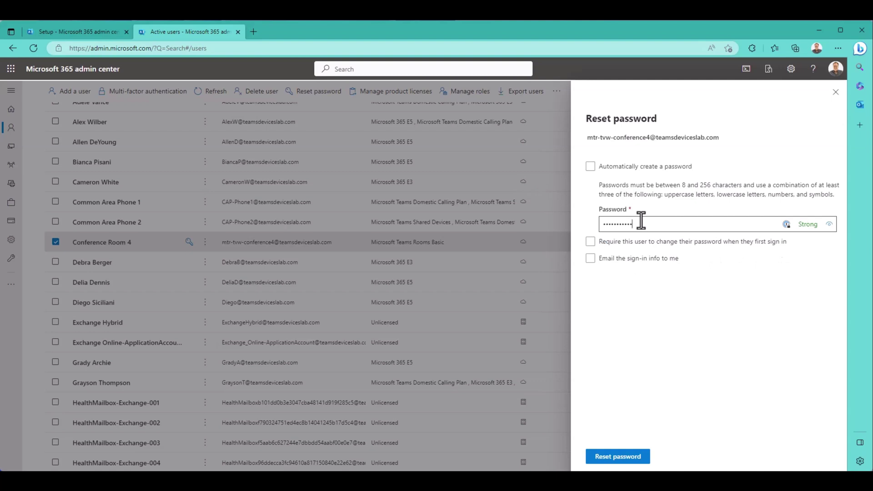
pyautogui.click(621, 461)
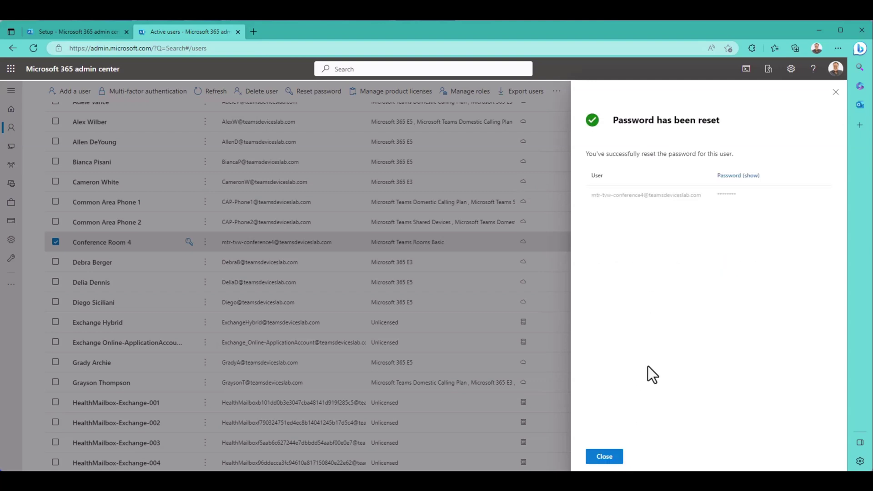
# Open Conference Room 4's account details and check its username and Teams Rooms Accounts group membership
pyautogui.click(431, 369)
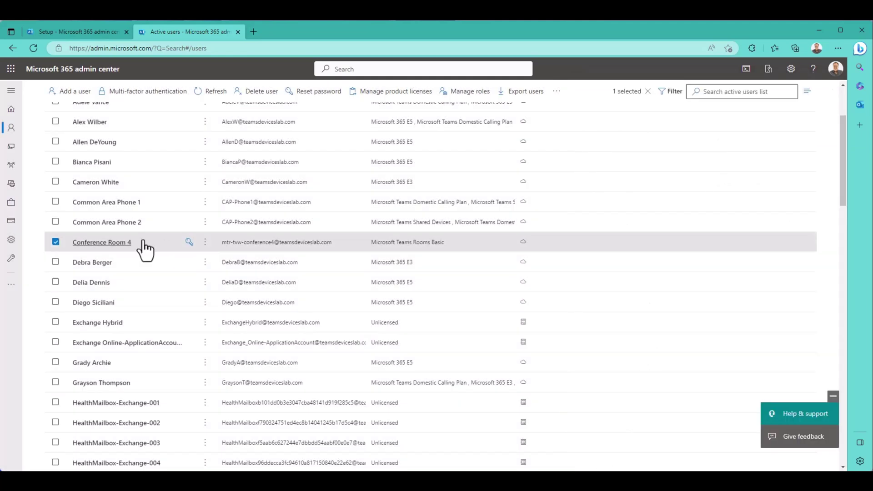
pyautogui.click(103, 242)
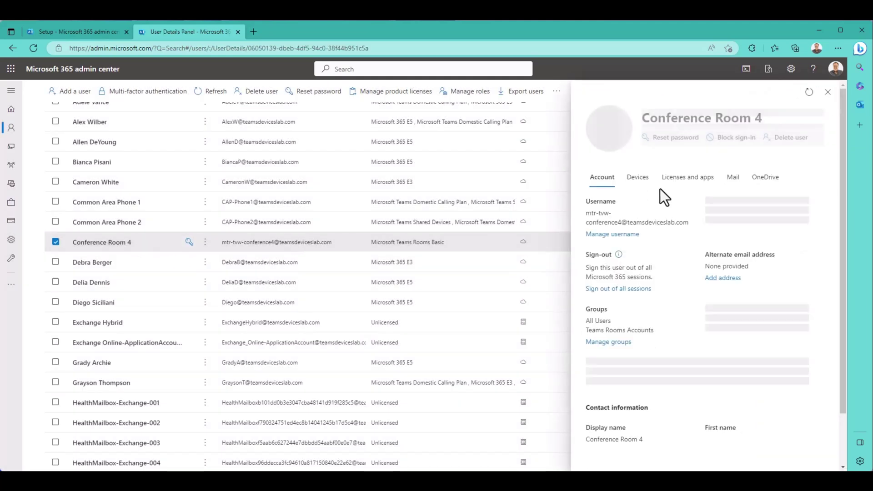
pyautogui.moveTo(595, 209); pyautogui.dragTo(681, 220)
pyautogui.click(662, 293)
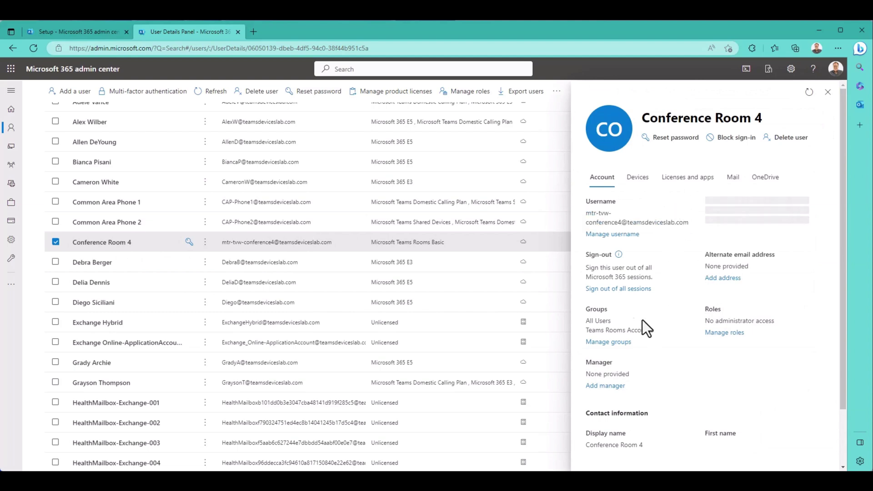
pyautogui.moveTo(601, 331); pyautogui.dragTo(655, 330)
pyautogui.click(678, 332)
pyautogui.scroll(-2, 686, 320)
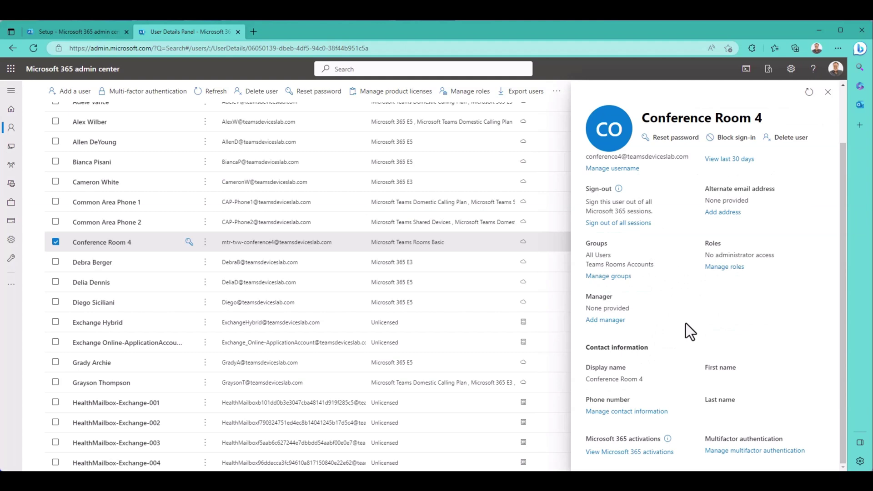
pyautogui.scroll(2, 682, 300)
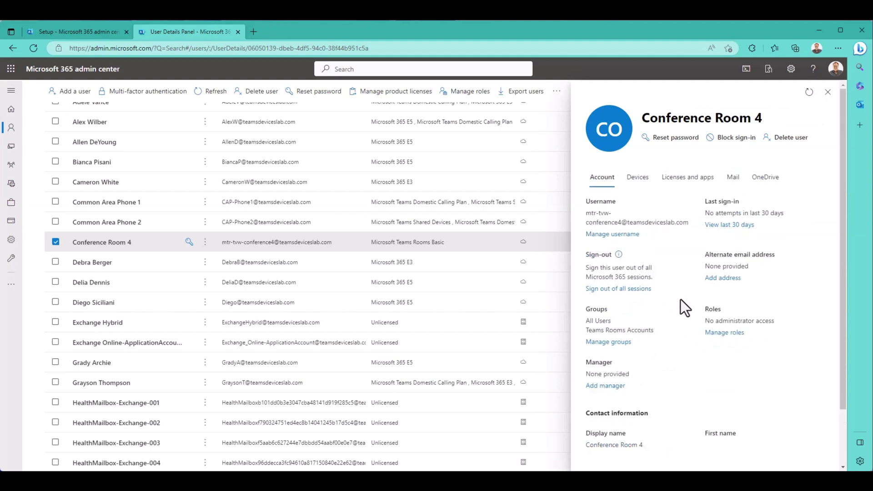
pyautogui.moveTo(592, 331); pyautogui.dragTo(653, 330)
pyautogui.click(673, 288)
# Review Conference Room 4's devices and licences, confirming Microsoft Teams Rooms Basic is assigned
pyautogui.click(638, 177)
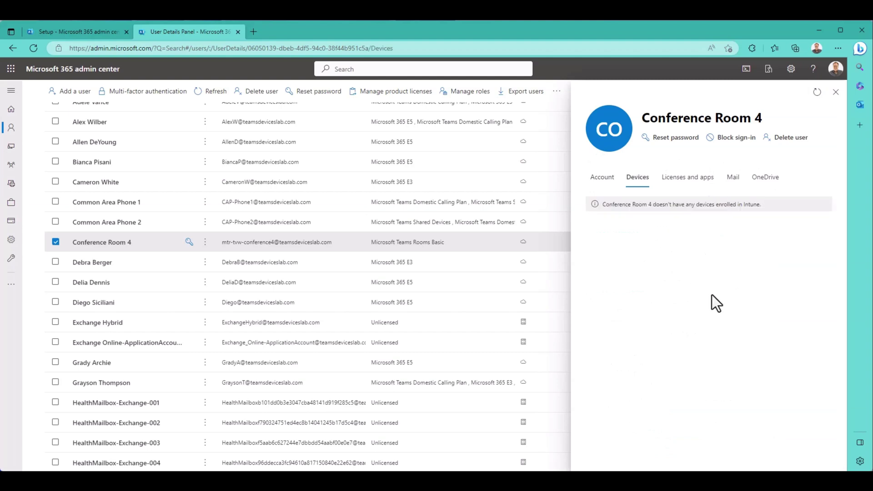
pyautogui.click(698, 186)
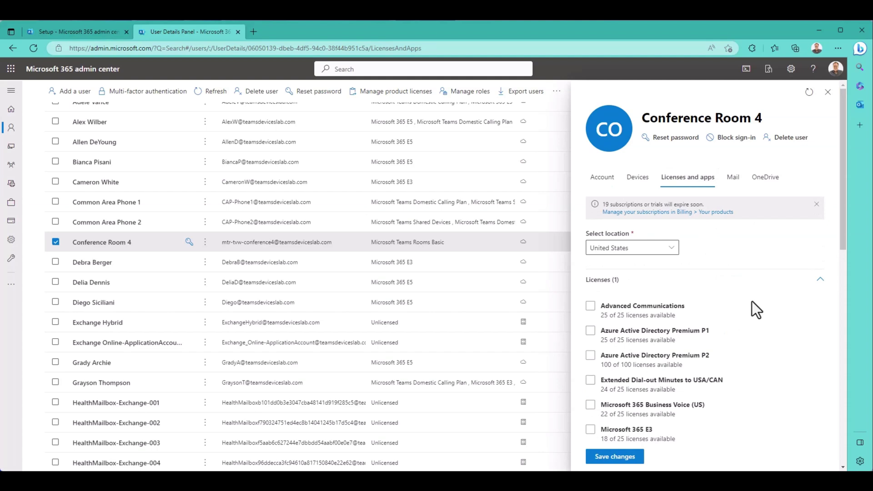
pyautogui.scroll(-6, 751, 309)
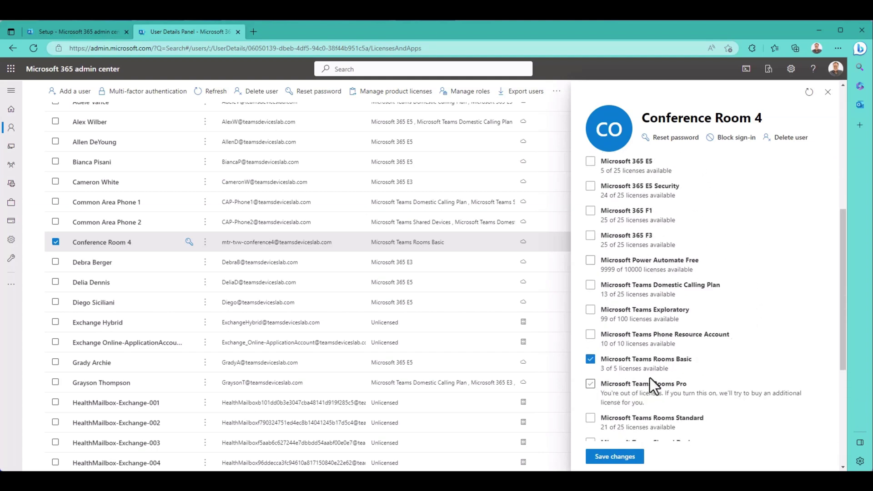
pyautogui.scroll(6, 749, 288)
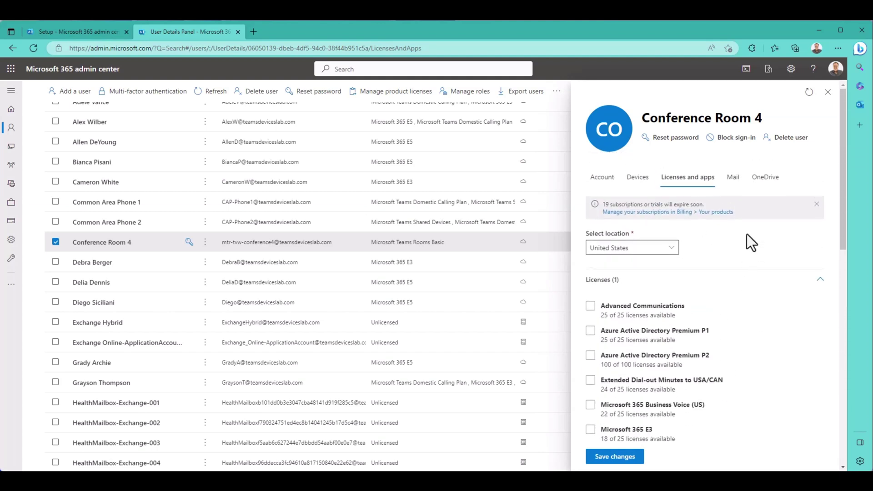
pyautogui.click(12, 284)
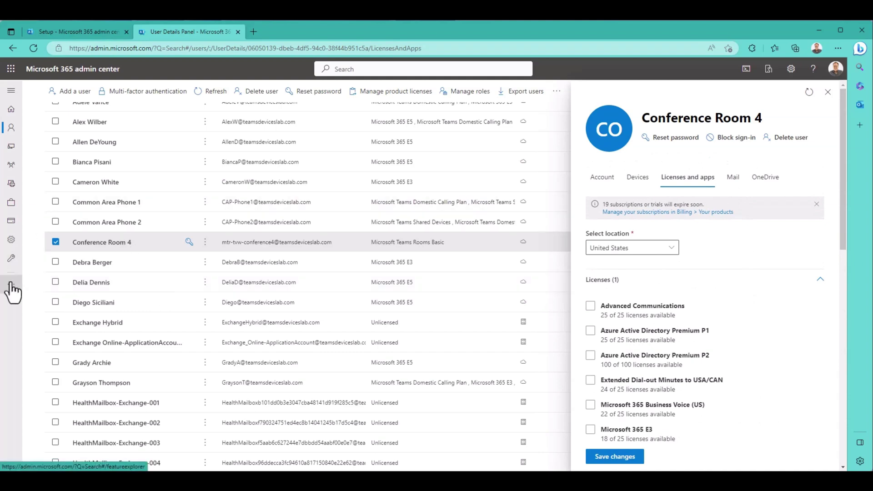
# Browse the Exchange admin center mailbox list of 32 UserMailbox entries
pyautogui.moveTo(11, 279)
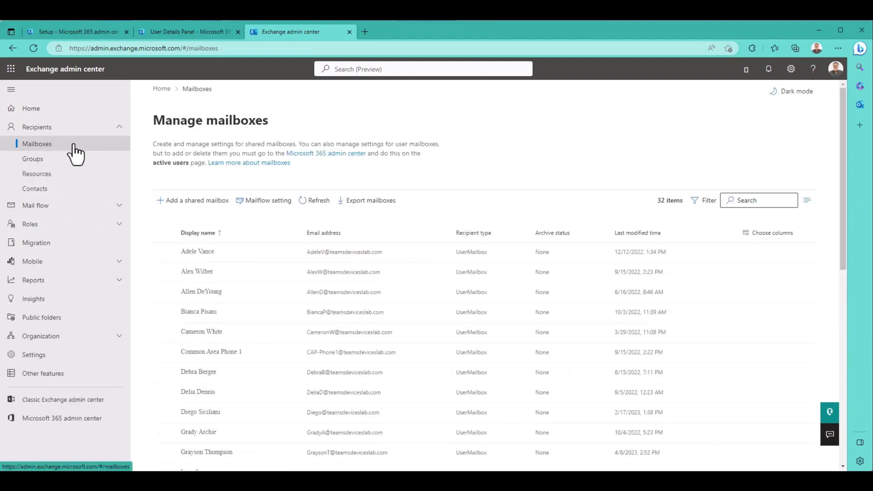
pyautogui.scroll(-5, 256, 297)
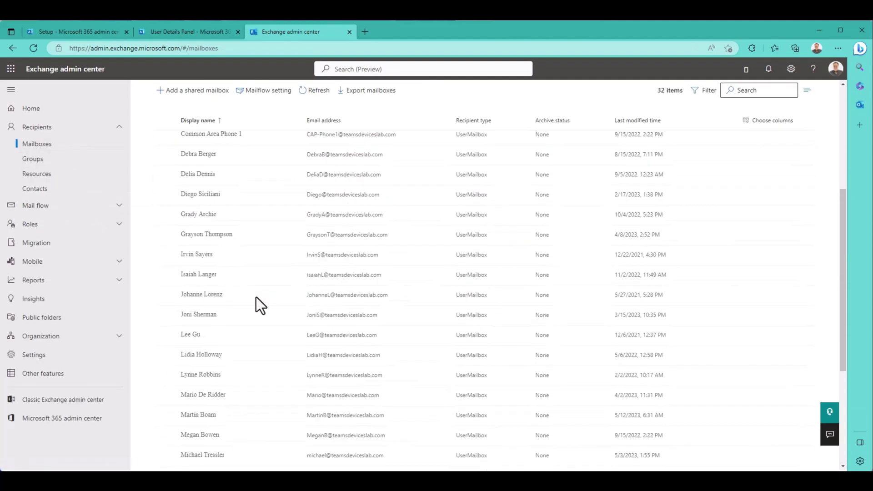
pyautogui.scroll(-1, 254, 318)
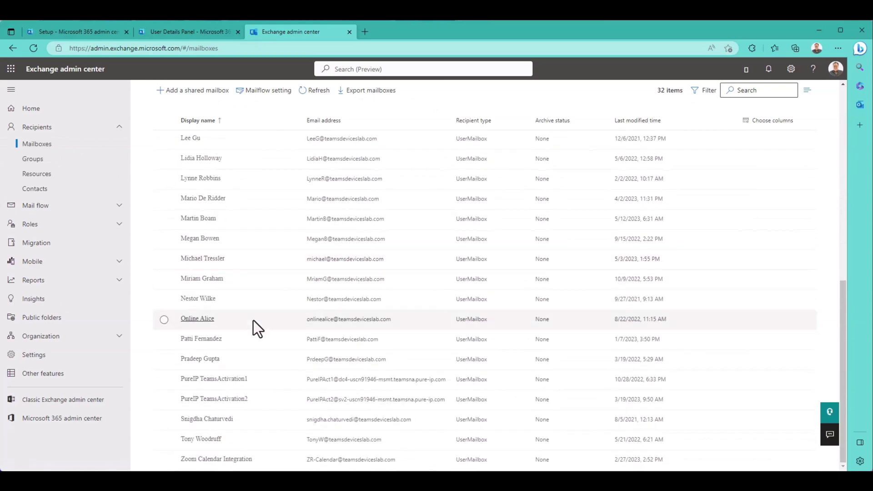
pyautogui.scroll(3, 270, 266)
pyautogui.scroll(4, 270, 266)
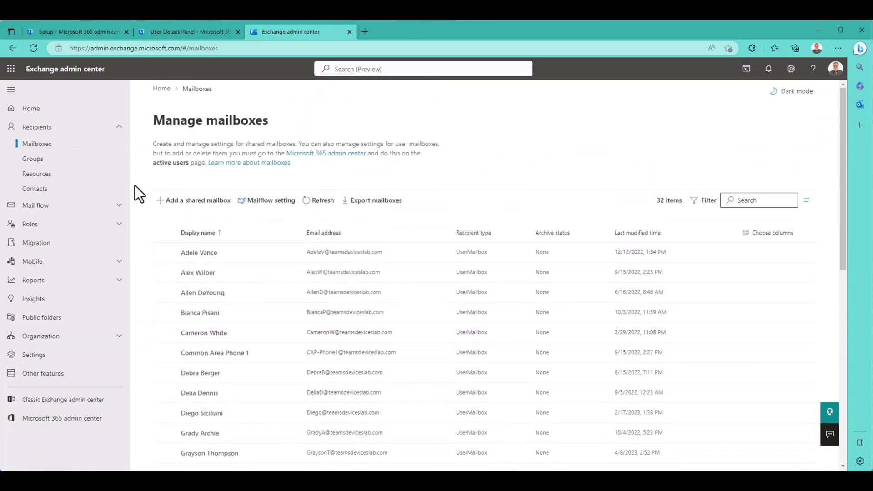
# Open Conference Room 4 from Resources, confirm its capacity of 4, and show its booking settings
pyautogui.click(100, 182)
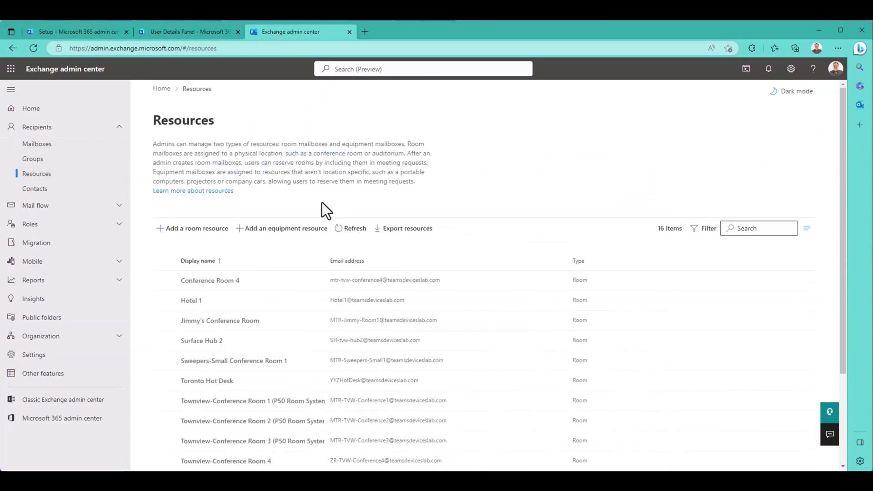
pyautogui.click(230, 284)
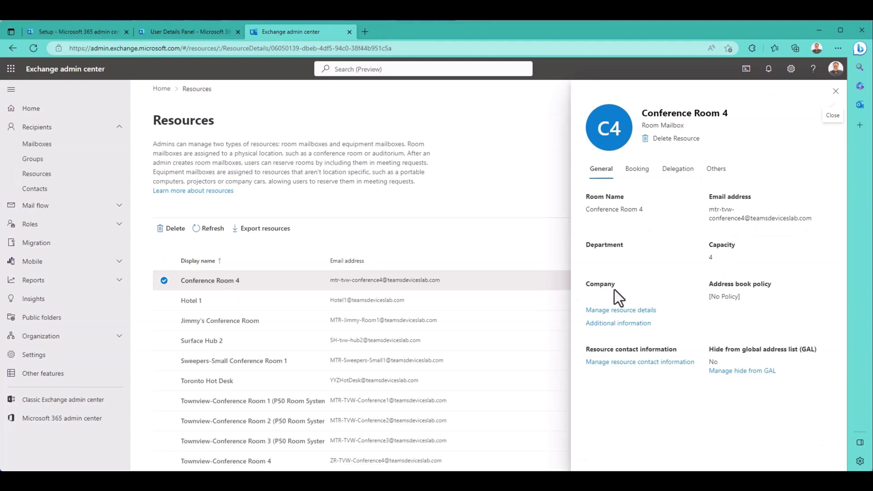
pyautogui.moveTo(758, 243); pyautogui.dragTo(742, 271)
pyautogui.click(741, 268)
pyautogui.click(639, 173)
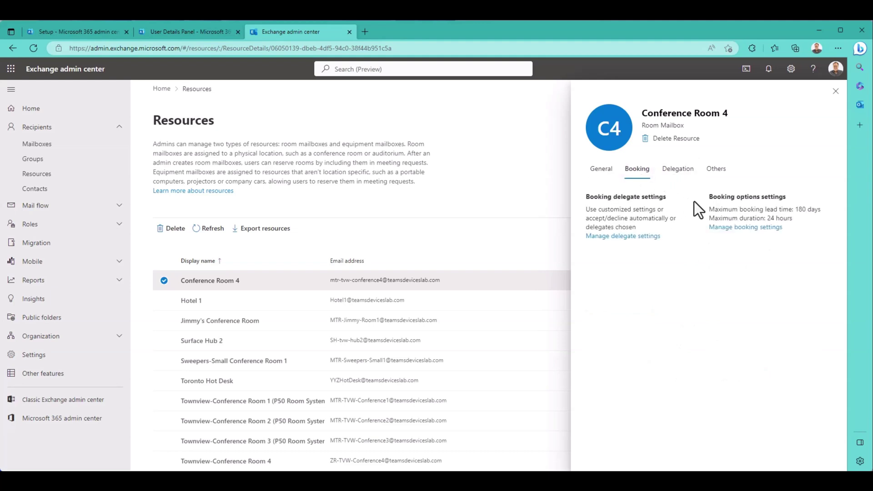
pyautogui.click(678, 169)
pyautogui.click(717, 169)
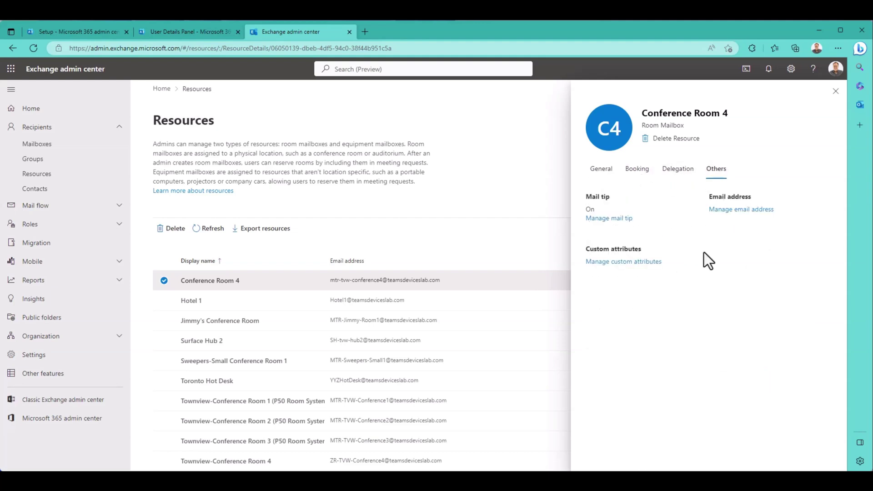
pyautogui.click(625, 224)
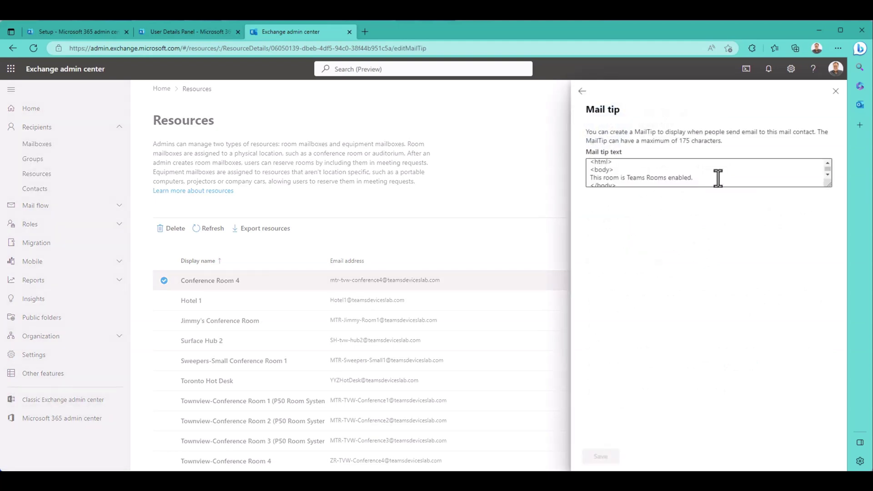
pyautogui.scroll(1, 719, 178)
pyautogui.click(582, 91)
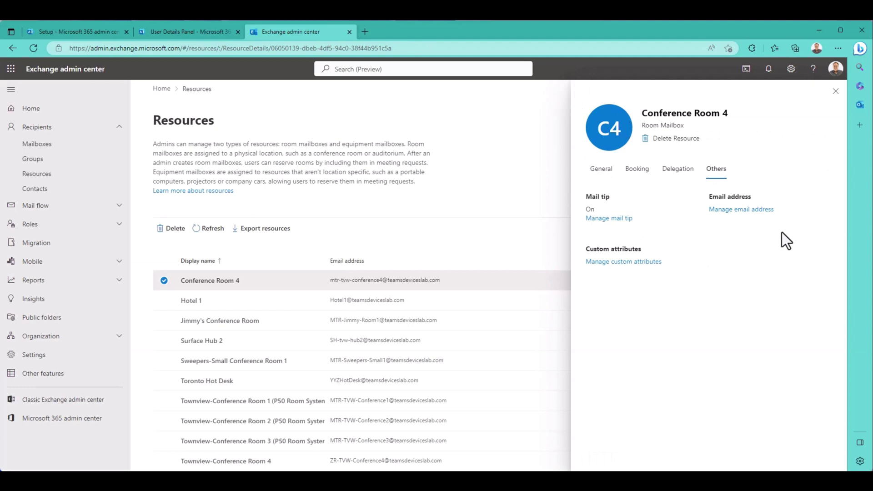
pyautogui.click(725, 210)
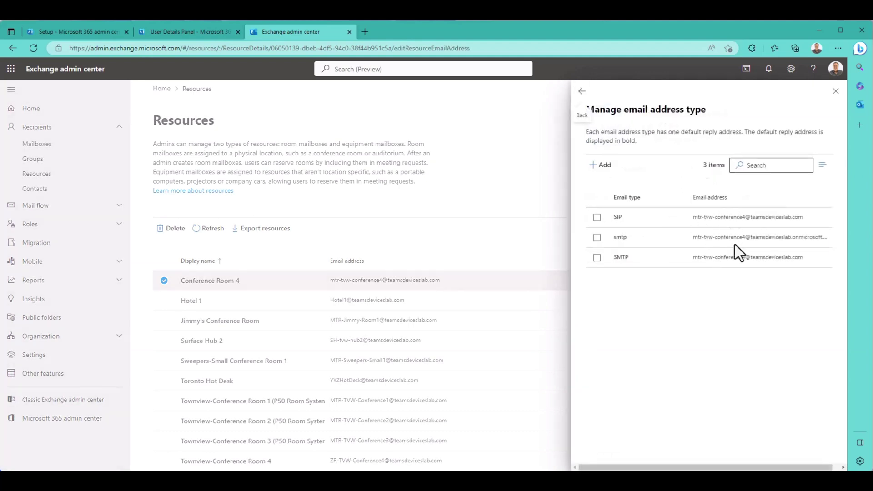
pyautogui.click(582, 91)
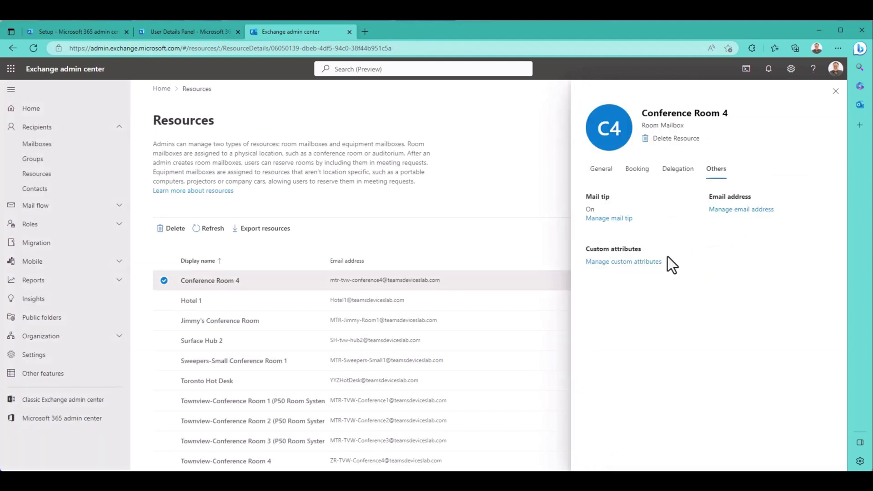
pyautogui.click(646, 262)
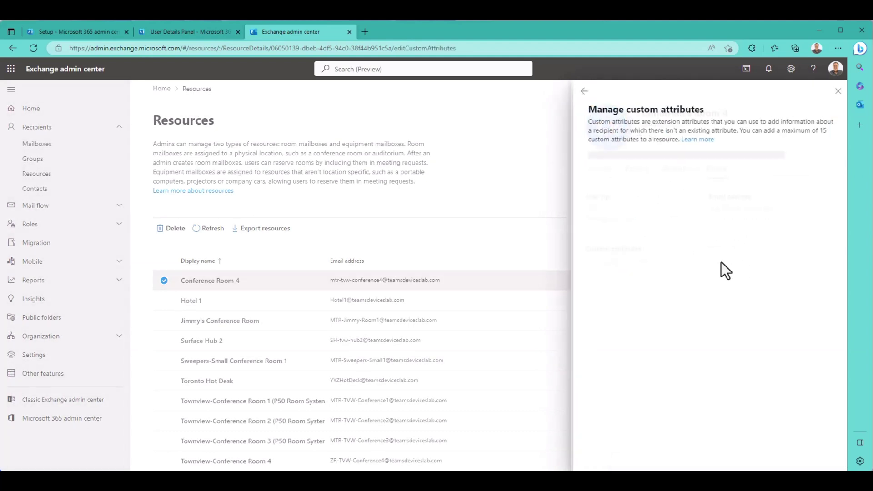
pyautogui.click(584, 92)
pyautogui.click(639, 171)
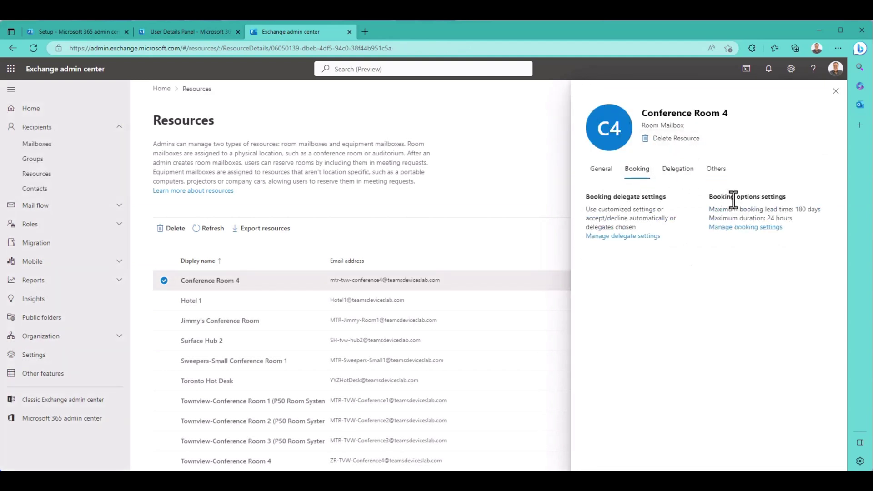
pyautogui.click(746, 227)
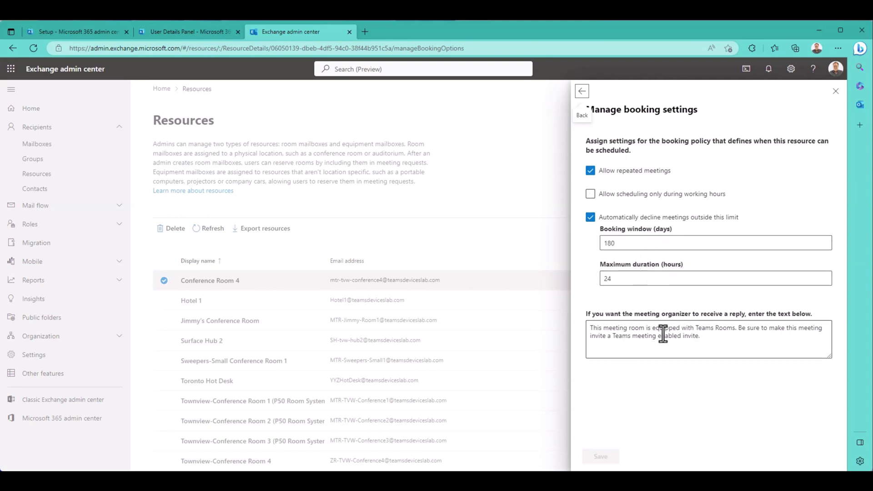
# Switch Conference Room 4's details back to the General view showing capacity 4
pyautogui.click(583, 92)
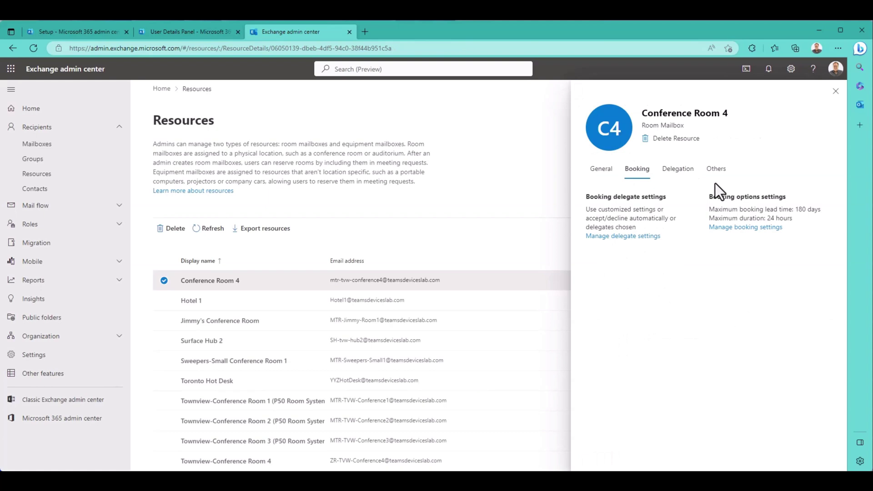
pyautogui.click(601, 170)
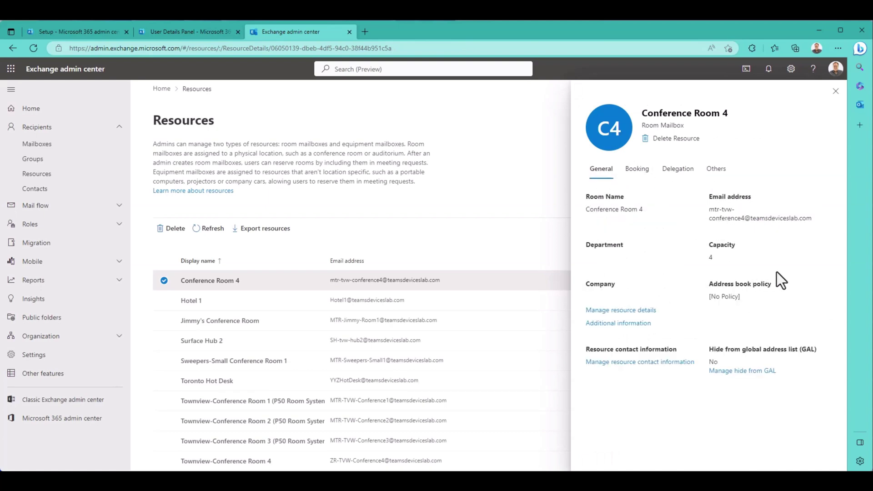